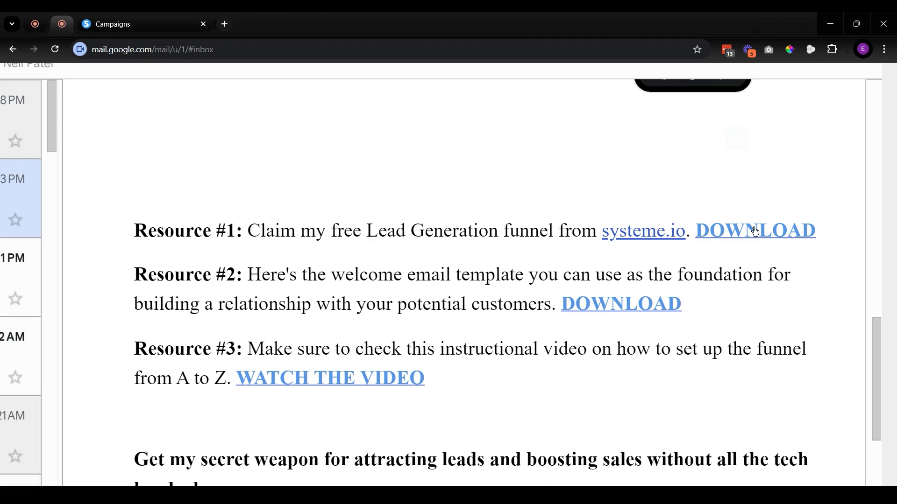
- Import the Resource #1 funnel and Resource #2 welcome email template from the email, and close the duplicate campaign page
{"action": "left_click", "coordinate": [724, 229]}
{"action": "left_click", "coordinate": [667, 304]}
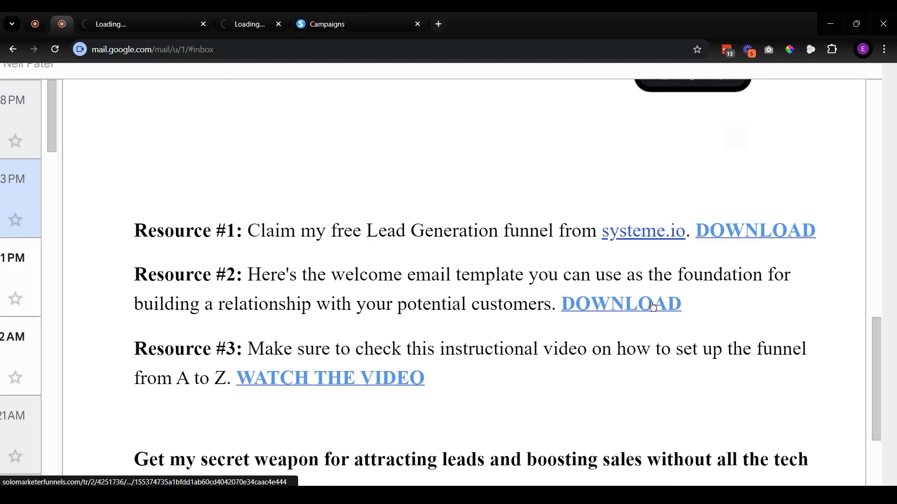
{"action": "left_click", "coordinate": [145, 19]}
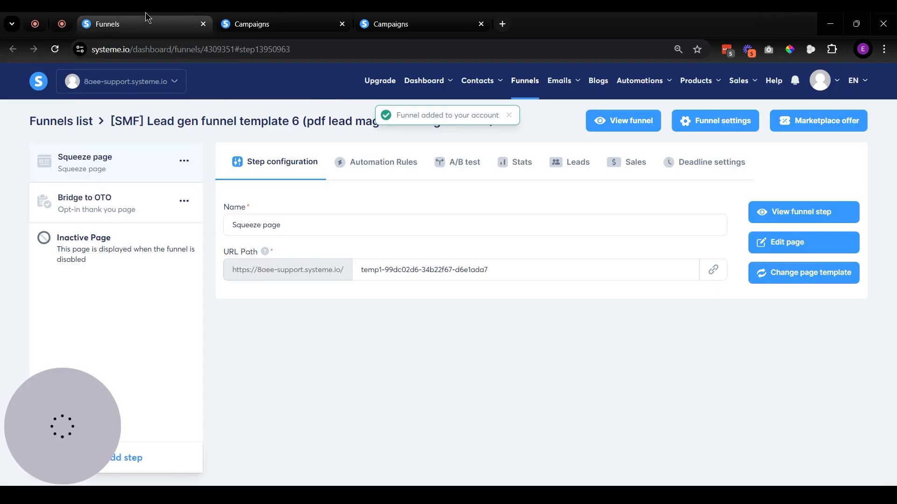
{"action": "left_click", "coordinate": [254, 14]}
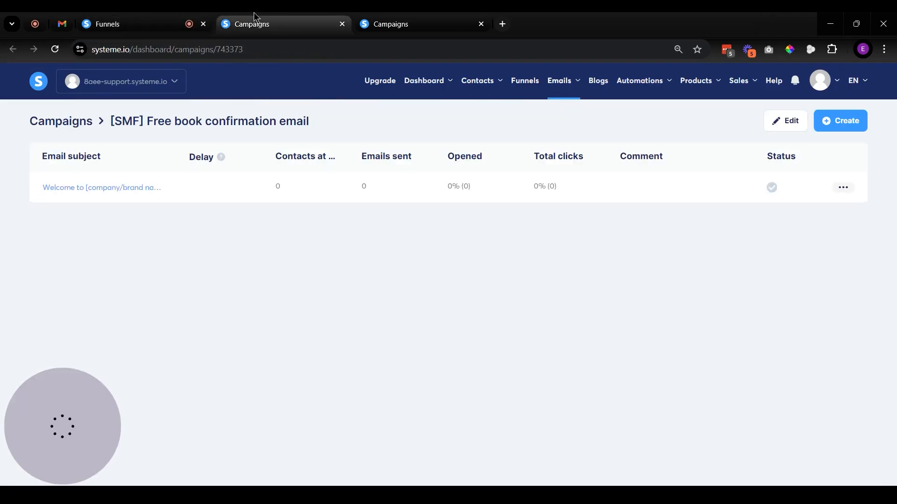
{"action": "left_click", "coordinate": [481, 24]}
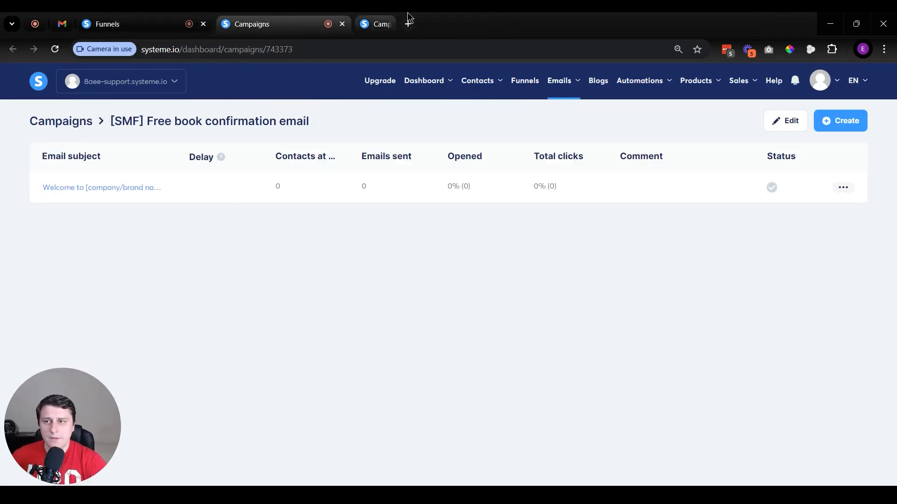
{"action": "mouse_move", "coordinate": [579, 91]}
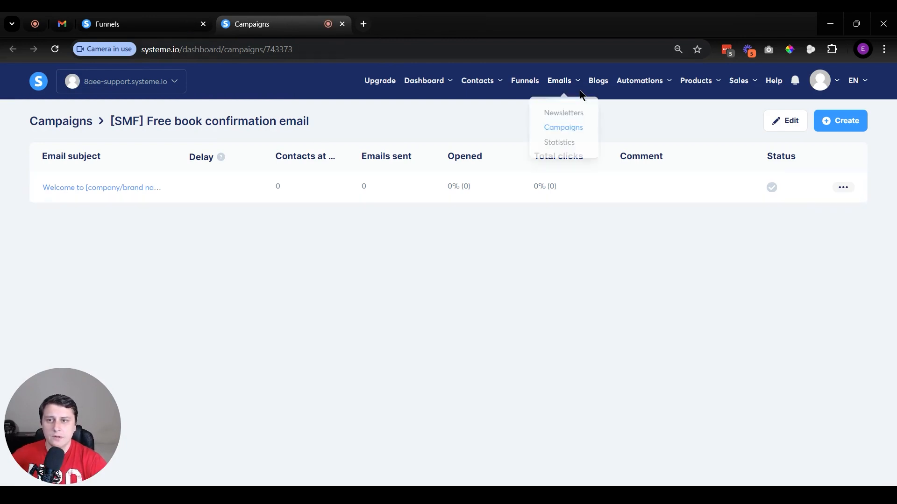
- Copy the Squeeze page's URL, preview the page in a separate browser tab, and close the preview
{"action": "left_click", "coordinate": [187, 20]}
{"action": "left_click", "coordinate": [712, 272]}
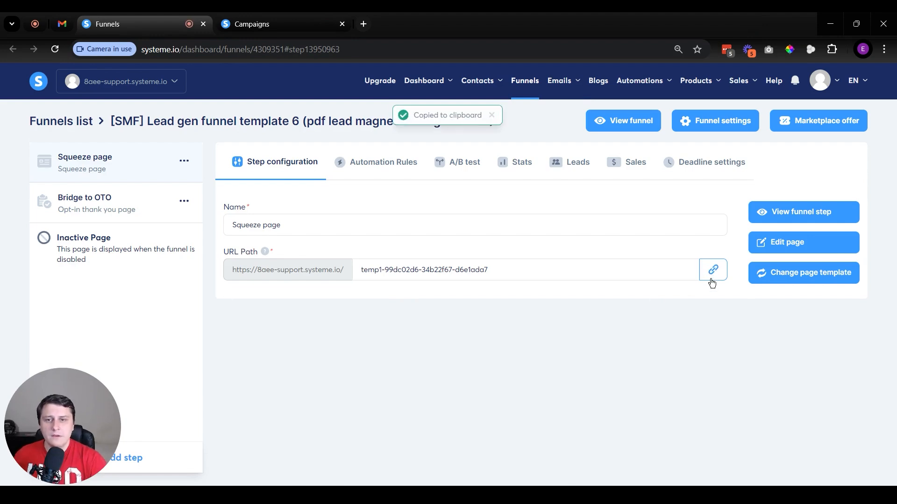
{"action": "key", "text": "ctrl+t"}
{"action": "key", "text": "ctrl+v"}
{"action": "key", "text": "Return"}
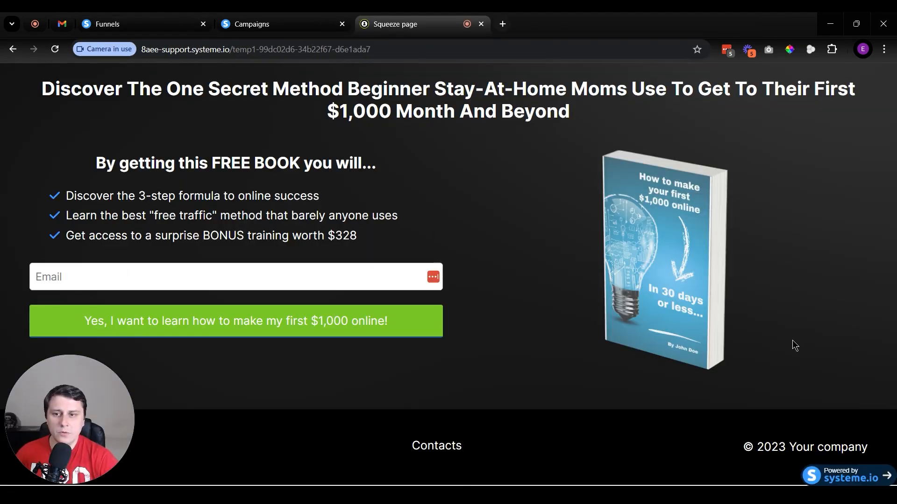
{"action": "key", "text": "ctrl+w"}
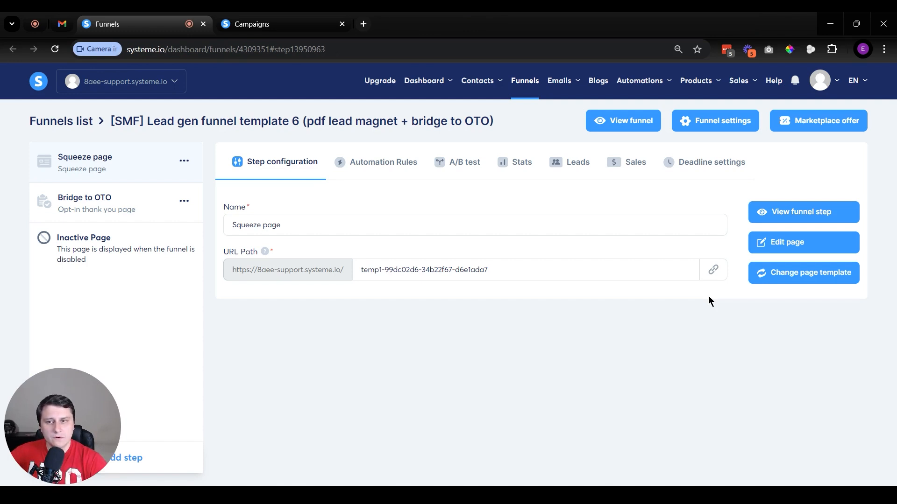
- Open the "Welcome to [company/brand name]!" email in the "[SMF] Free book confirmation email" campaign
{"action": "mouse_move", "coordinate": [323, 18]}
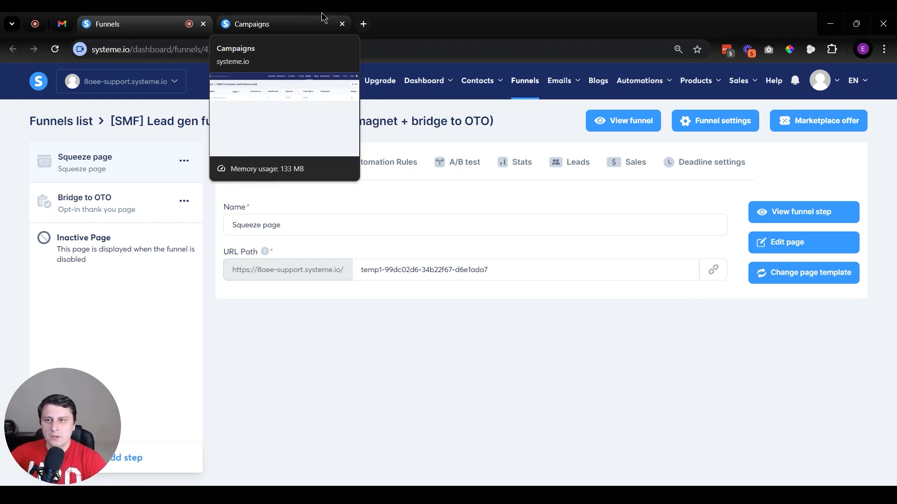
{"action": "left_click", "coordinate": [321, 14]}
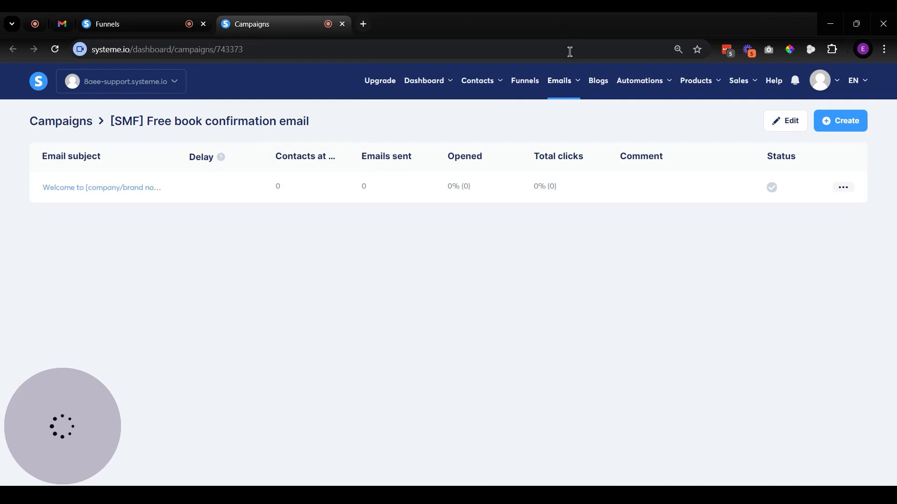
{"action": "mouse_move", "coordinate": [572, 88]}
{"action": "left_click", "coordinate": [581, 128]}
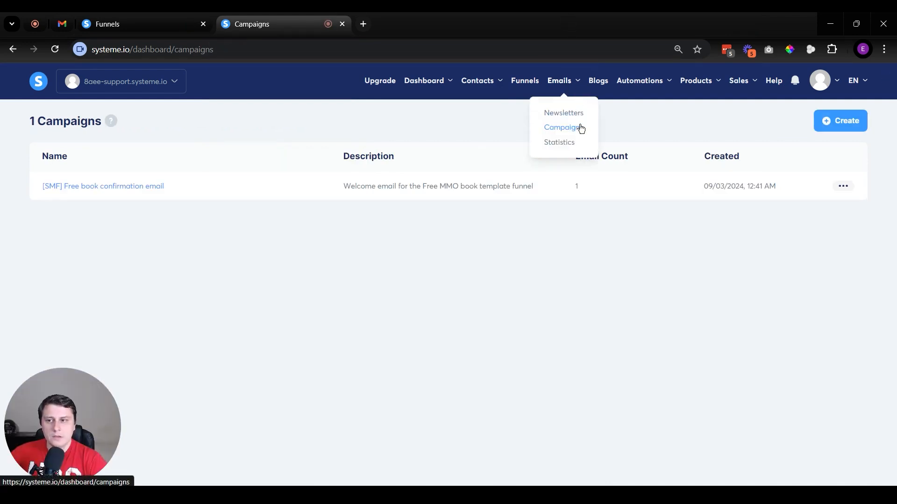
{"action": "left_click", "coordinate": [150, 186]}
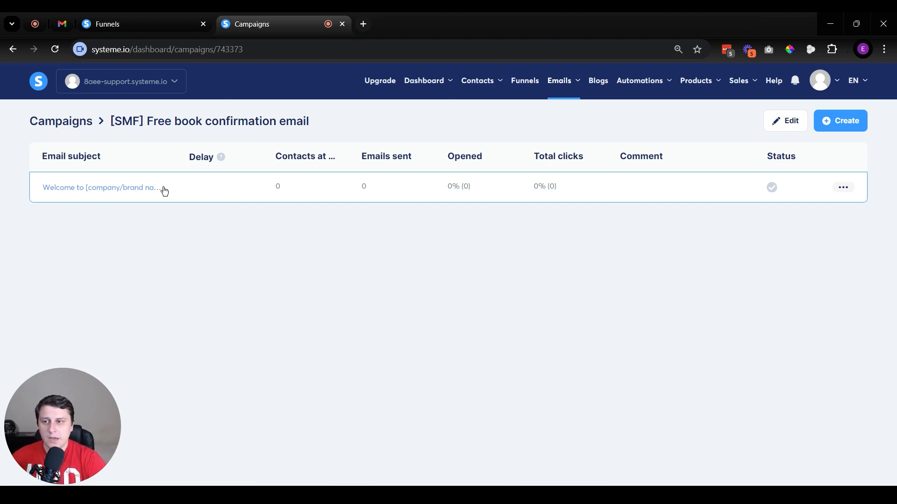
{"action": "left_click", "coordinate": [91, 187]}
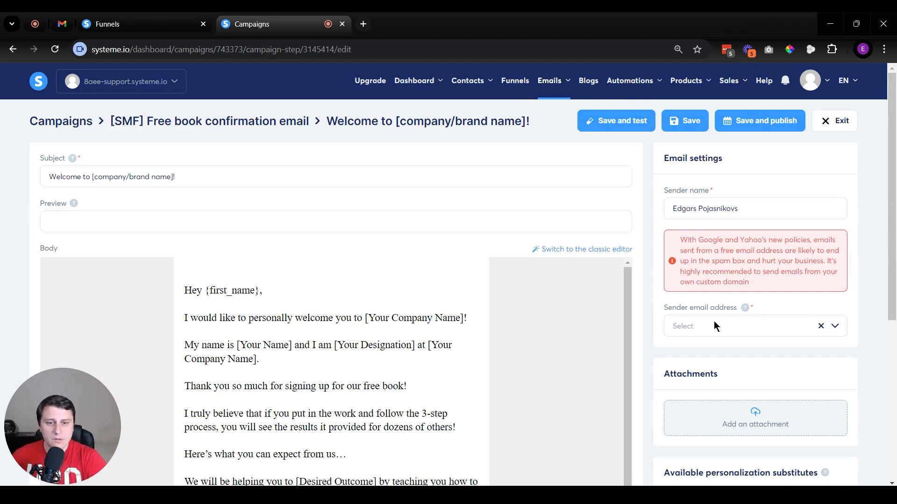
- Examine the sender email address help and the [company/brand name] placeholder in the email's subject
{"action": "mouse_move", "coordinate": [745, 309]}
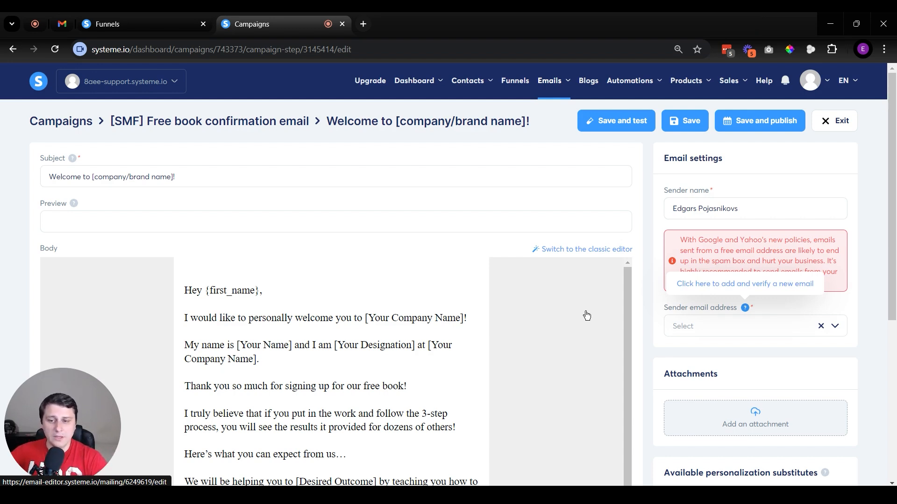
{"action": "left_click", "coordinate": [244, 174]}
{"action": "left_click_drag", "start_coordinate": [244, 175], "coordinate": [16, 176]}
{"action": "left_click", "coordinate": [155, 177]}
{"action": "triple_click", "coordinate": [156, 176]}
{"action": "left_click", "coordinate": [111, 176]}
{"action": "left_click_drag", "start_coordinate": [93, 176], "coordinate": [261, 175]}
{"action": "left_click", "coordinate": [260, 175]}
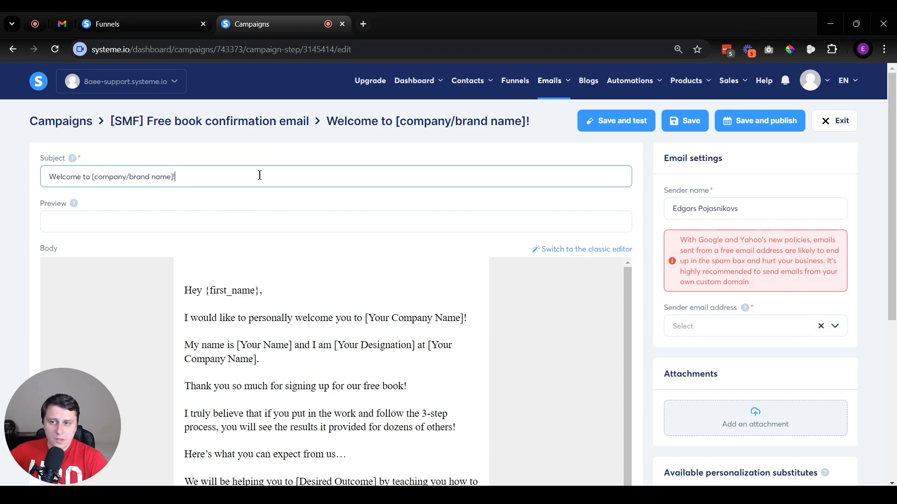
{"action": "triple_click", "coordinate": [167, 177]}
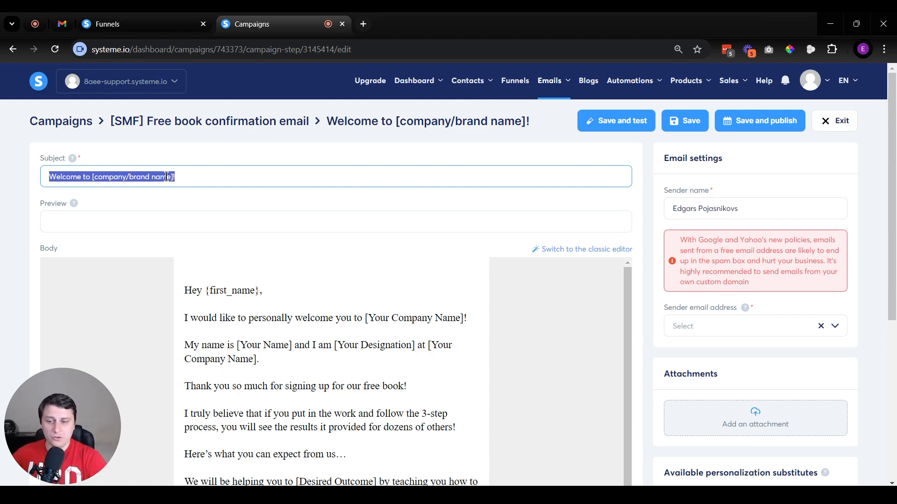
- Open the welcome email's body in the email editor without saving, and activate its main text block for editing
{"action": "scroll", "coordinate": [444, 252], "scroll_direction": "down", "scroll_amount": 1}
{"action": "left_click", "coordinate": [380, 241]}
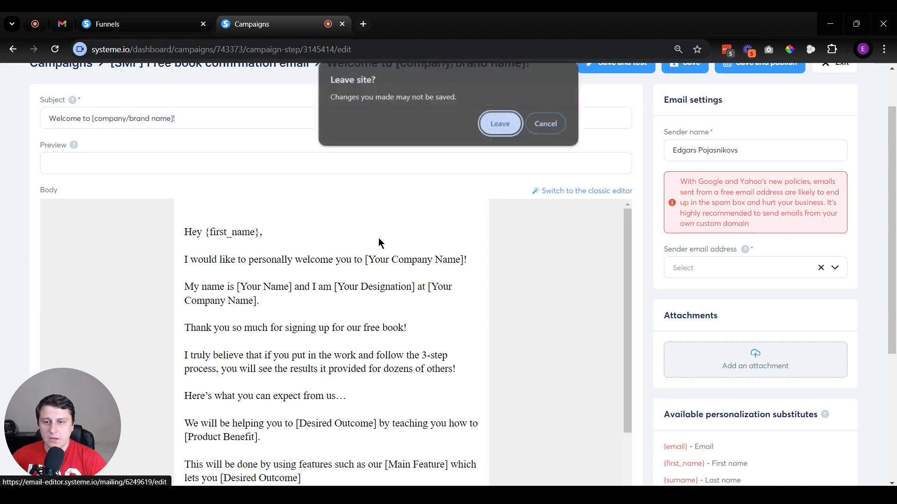
{"action": "left_click", "coordinate": [500, 127]}
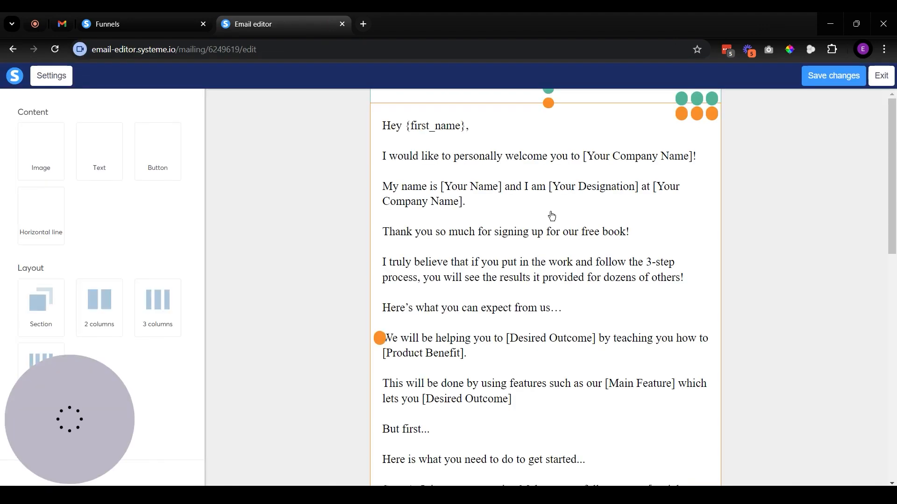
{"action": "left_click", "coordinate": [554, 215]}
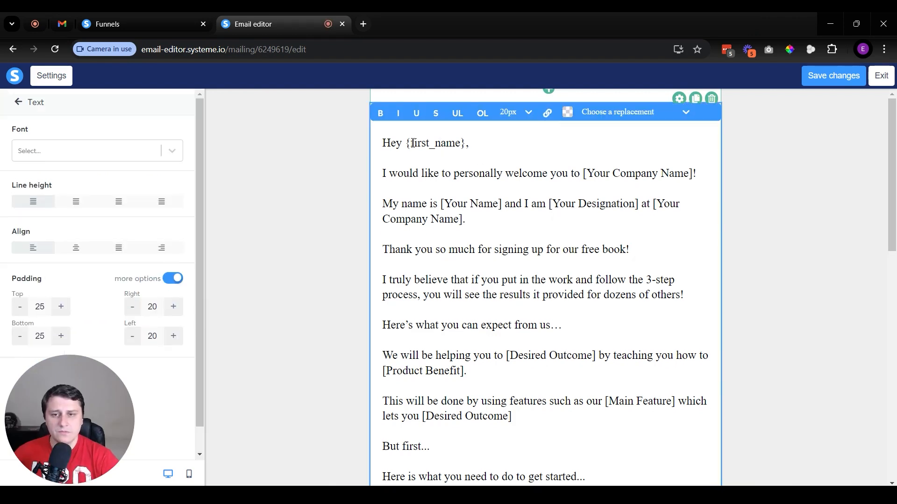
- Examine the {first_name} substitute in the greeting and the name, designation and company placeholders in the introduction
{"action": "left_click_drag", "start_coordinate": [405, 142], "coordinate": [469, 151]}
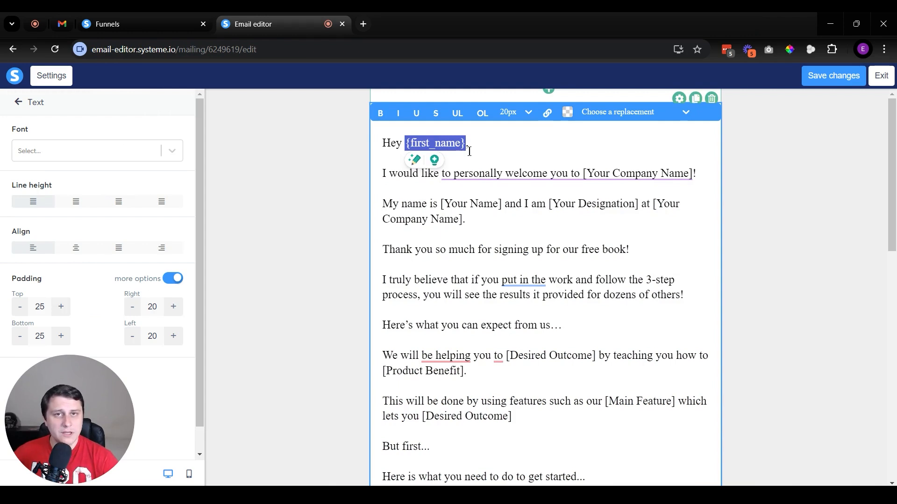
{"action": "left_click", "coordinate": [484, 150]}
{"action": "mouse_move", "coordinate": [404, 143]}
{"action": "left_mouse_down"}
{"action": "mouse_move", "coordinate": [475, 143]}
{"action": "mouse_move", "coordinate": [404, 136]}
{"action": "left_mouse_up"}
{"action": "left_click", "coordinate": [545, 147]}
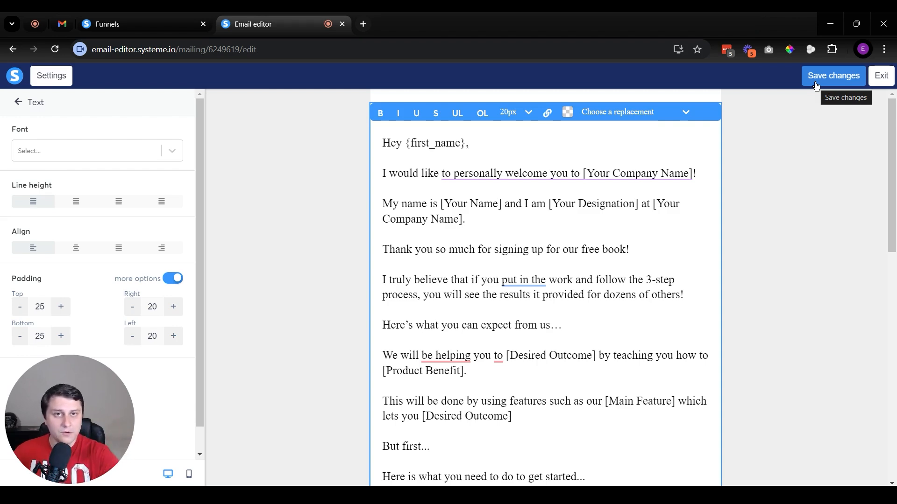
{"action": "left_click_drag", "start_coordinate": [404, 143], "coordinate": [465, 144]}
{"action": "left_click", "coordinate": [502, 145]}
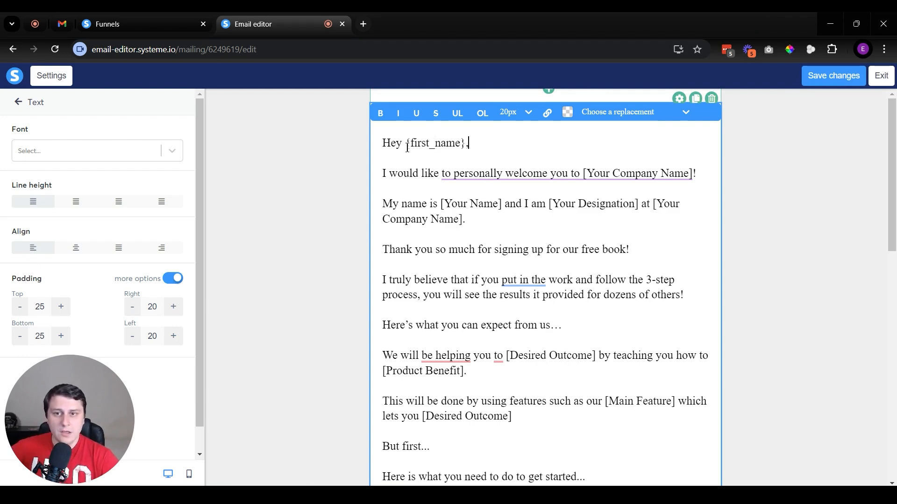
{"action": "left_click_drag", "start_coordinate": [405, 143], "coordinate": [460, 143]}
{"action": "left_click", "coordinate": [482, 144]}
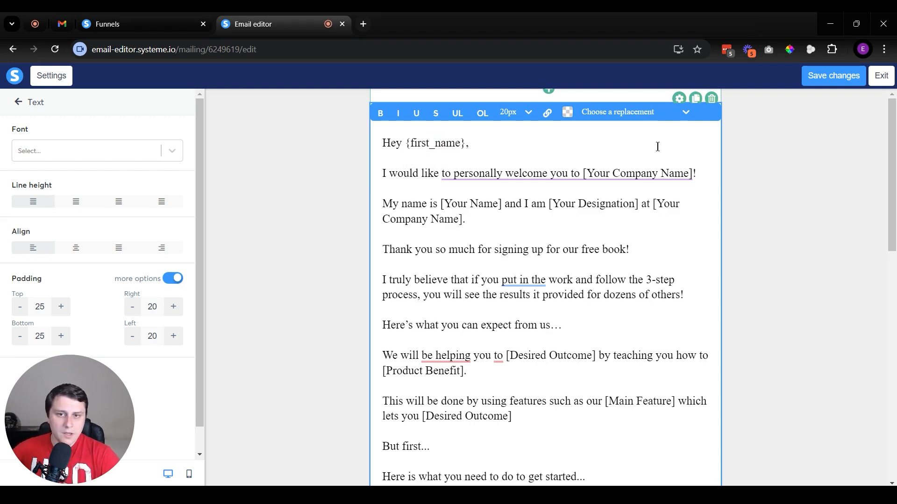
{"action": "mouse_move", "coordinate": [688, 173]}
{"action": "left_click", "coordinate": [695, 211]}
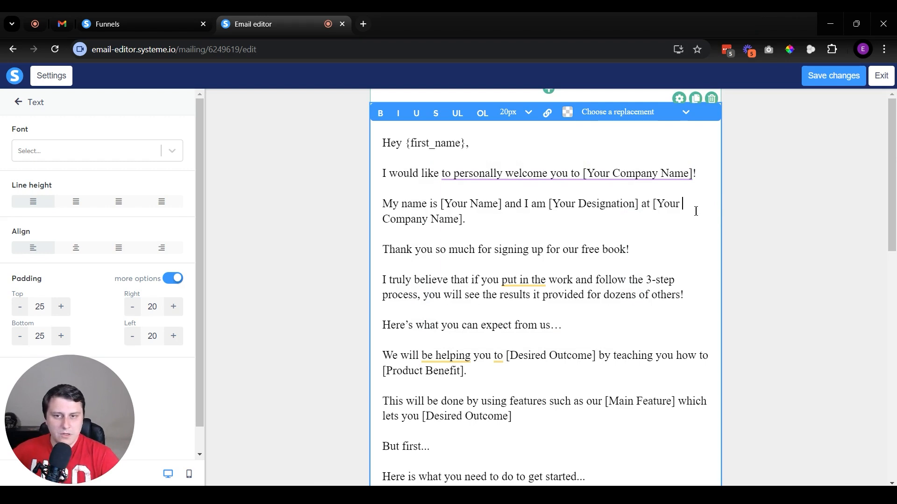
{"action": "left_click", "coordinate": [604, 236]}
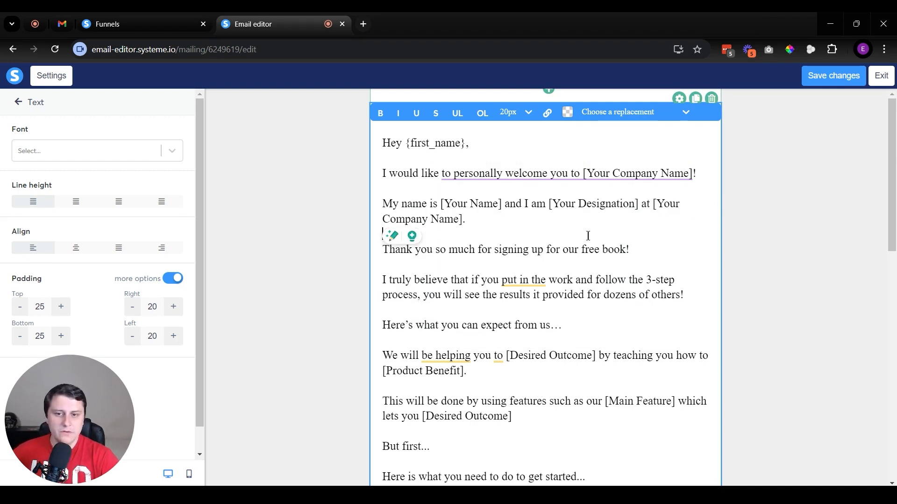
- Skim the email body and examine the [Desired Outcome] placeholder in the "We will be helping you" paragraph
{"action": "scroll", "coordinate": [588, 235], "scroll_direction": "down", "scroll_amount": 3}
{"action": "scroll", "coordinate": [422, 216], "scroll_direction": "down", "scroll_amount": 5}
{"action": "scroll", "coordinate": [424, 216], "scroll_direction": "up", "scroll_amount": 6}
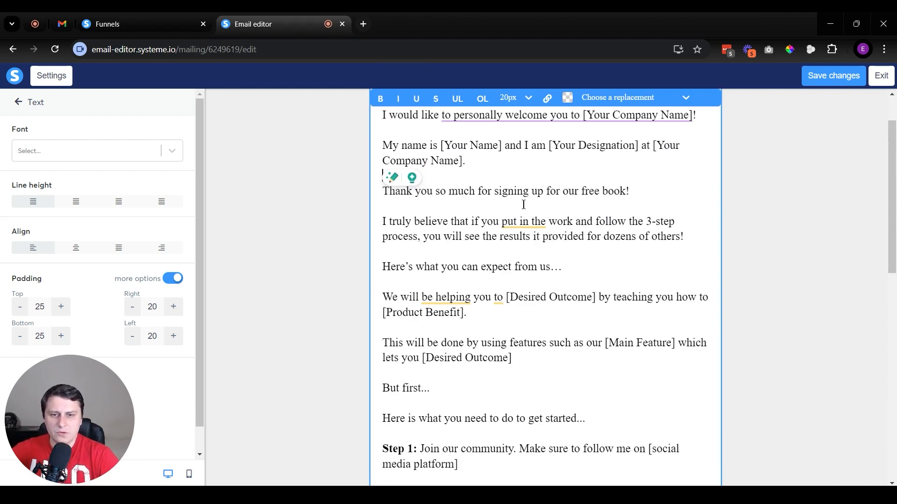
{"action": "scroll", "coordinate": [588, 232], "scroll_direction": "down", "scroll_amount": 1}
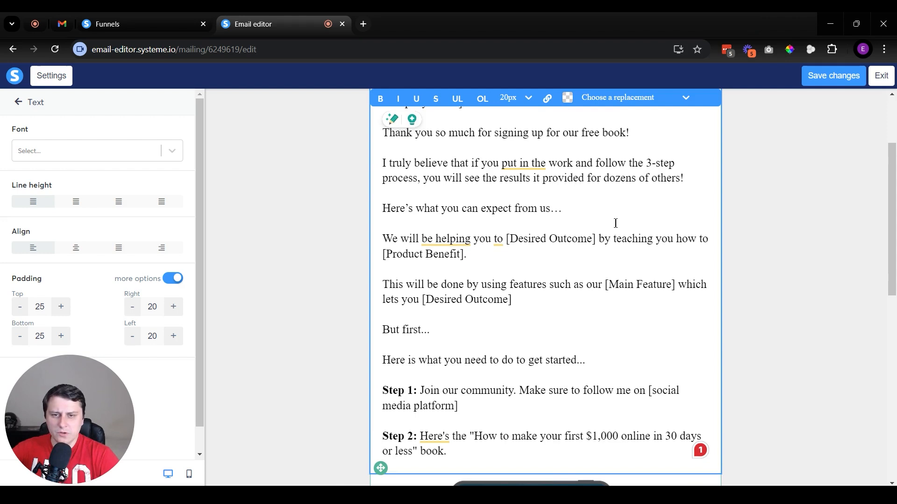
{"action": "left_click_drag", "start_coordinate": [506, 238], "coordinate": [595, 261]}
{"action": "left_click", "coordinate": [595, 263]}
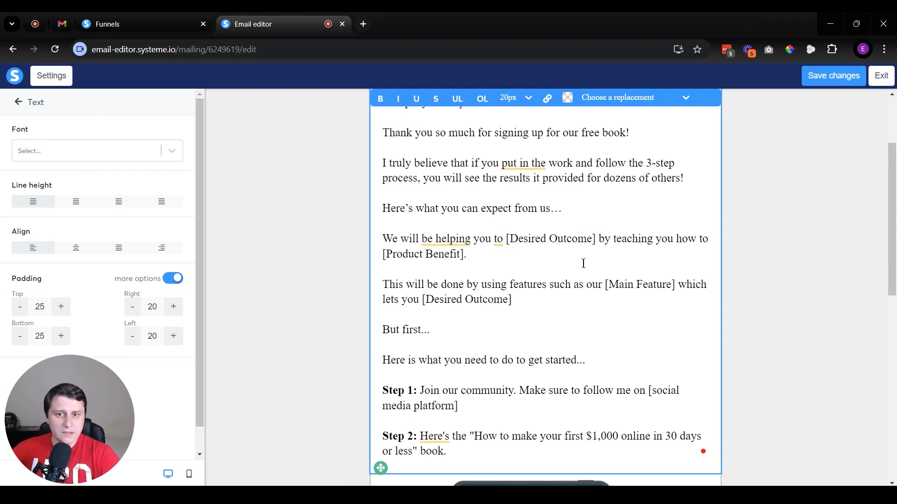
{"action": "left_click_drag", "start_coordinate": [506, 239], "coordinate": [608, 241]}
{"action": "left_click", "coordinate": [606, 270]}
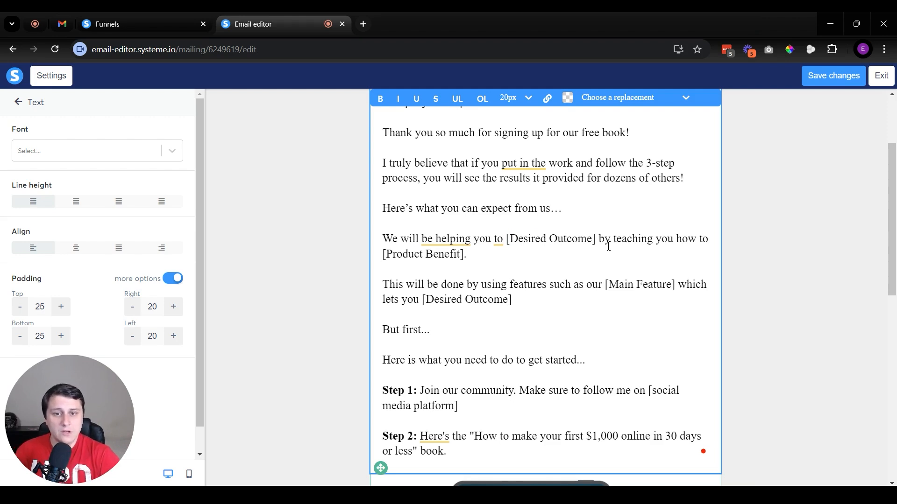
{"action": "left_click_drag", "start_coordinate": [509, 235], "coordinate": [609, 244]}
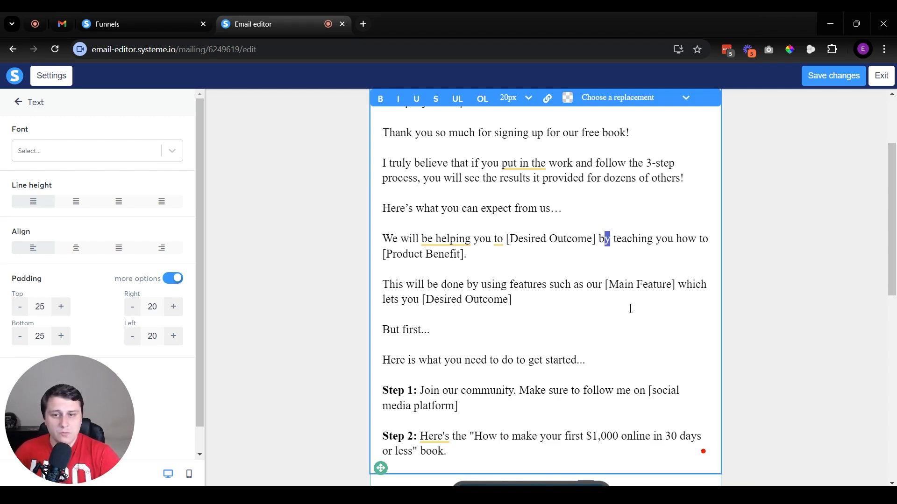
- Examine the [Main Feature] and [Desired Outcome] placeholders in the features paragraph, and the Step 1 and Step 2 instructions below it
{"action": "left_click_drag", "start_coordinate": [605, 285], "coordinate": [672, 286]}
{"action": "left_click", "coordinate": [668, 310]}
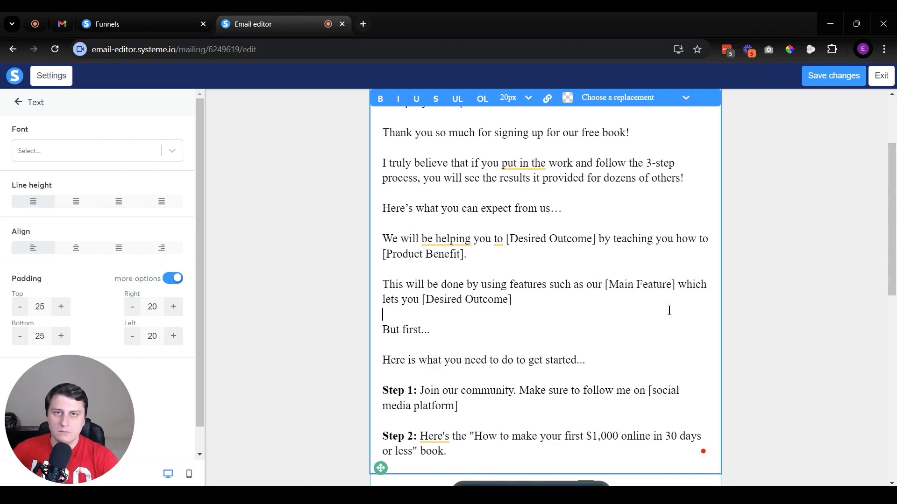
{"action": "left_click_drag", "start_coordinate": [605, 286], "coordinate": [667, 286]}
{"action": "left_click", "coordinate": [690, 285]}
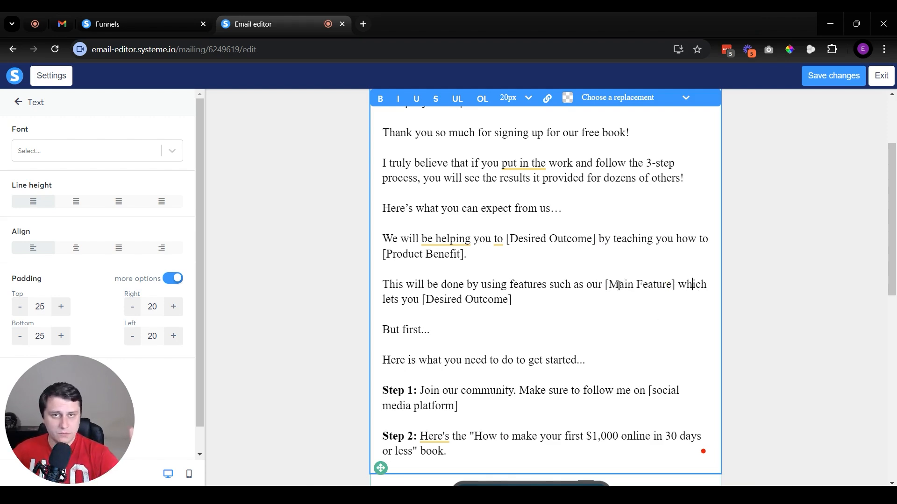
{"action": "left_click", "coordinate": [603, 285]}
{"action": "left_click_drag", "start_coordinate": [608, 282], "coordinate": [671, 288]}
{"action": "left_click", "coordinate": [519, 302]}
{"action": "left_click_drag", "start_coordinate": [424, 300], "coordinate": [495, 291]}
{"action": "left_click", "coordinate": [531, 310]}
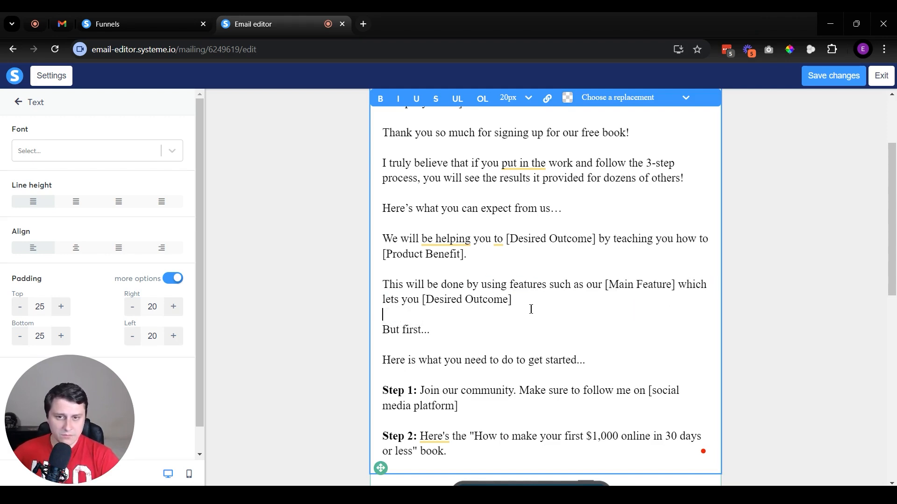
{"action": "scroll", "coordinate": [531, 310], "scroll_direction": "down", "scroll_amount": 3}
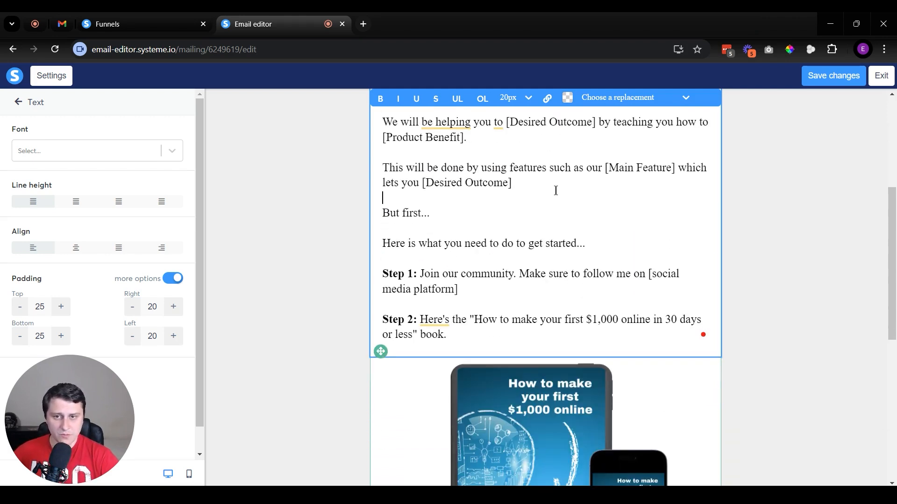
{"action": "scroll", "coordinate": [558, 200], "scroll_direction": "down", "scroll_amount": 1}
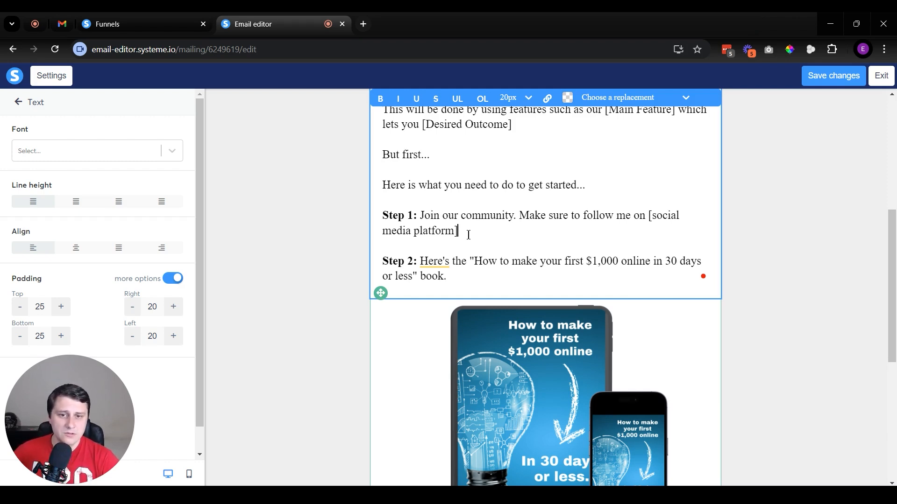
- Examine the [social media platform] placeholder in Step 1 and the free book line in Step 2
{"action": "left_click_drag", "start_coordinate": [468, 234], "coordinate": [551, 216]}
{"action": "left_click", "coordinate": [545, 229]}
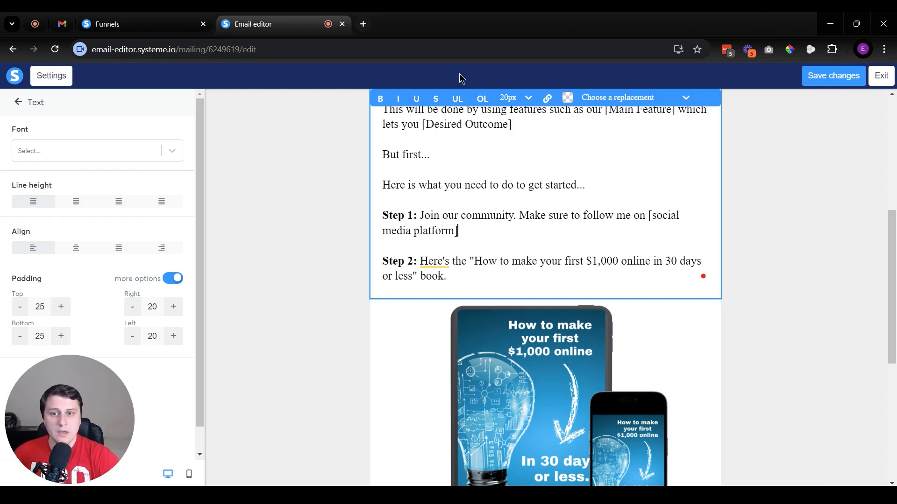
{"action": "scroll", "coordinate": [510, 190], "scroll_direction": "down", "scroll_amount": 3}
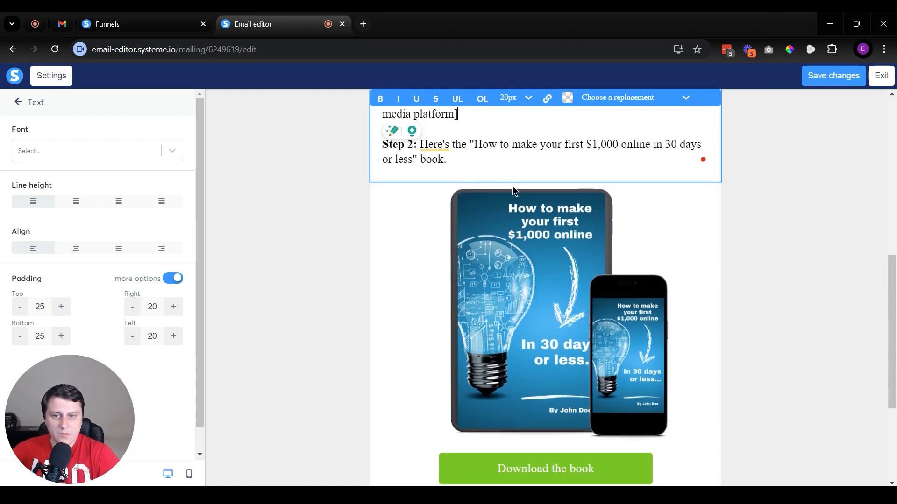
- Inspect the settings of the book cover image and the URL setting of the "Download the book" button below it
{"action": "left_click", "coordinate": [573, 271]}
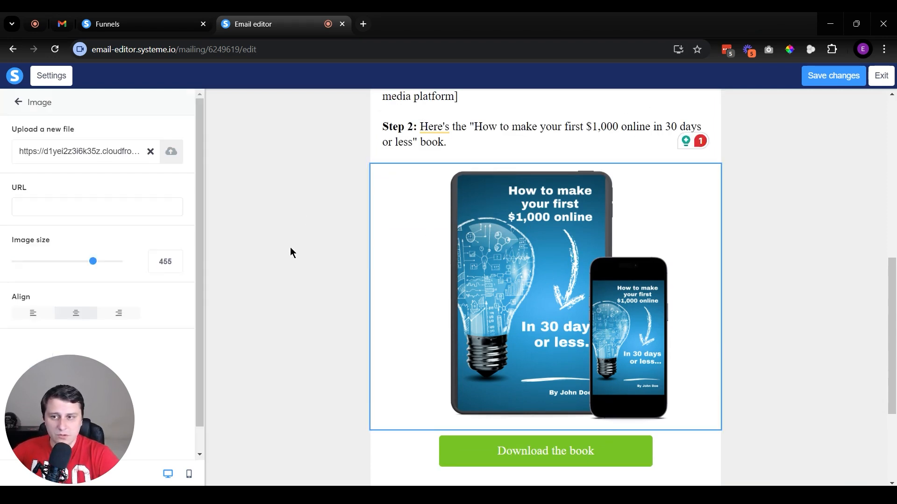
{"action": "left_click", "coordinate": [521, 466]}
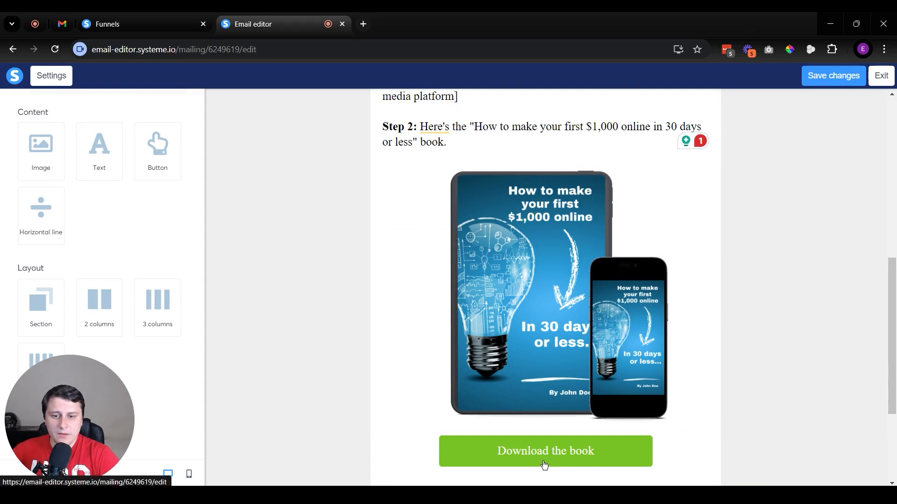
{"action": "left_click", "coordinate": [71, 209]}
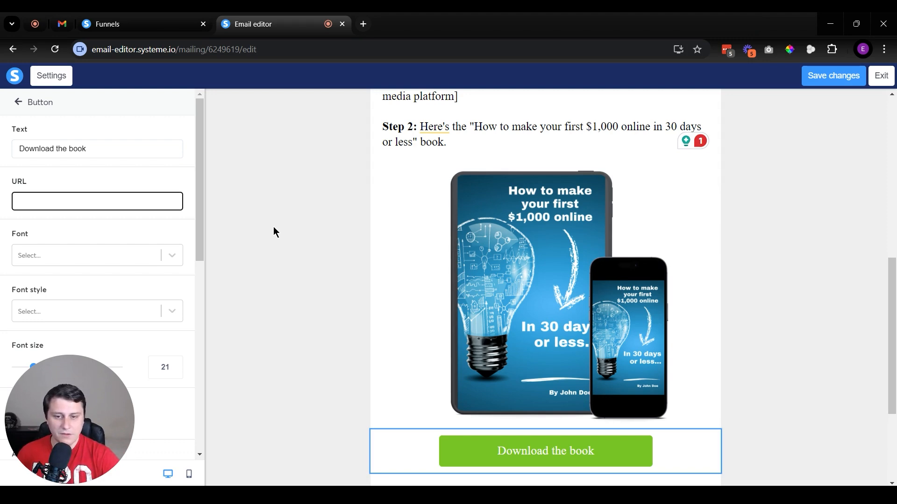
{"action": "left_click", "coordinate": [345, 271]}
- Read through the closing paragraph about the upcoming emails and free gifts below the download button
{"action": "scroll", "coordinate": [367, 285], "scroll_direction": "down", "scroll_amount": 3}
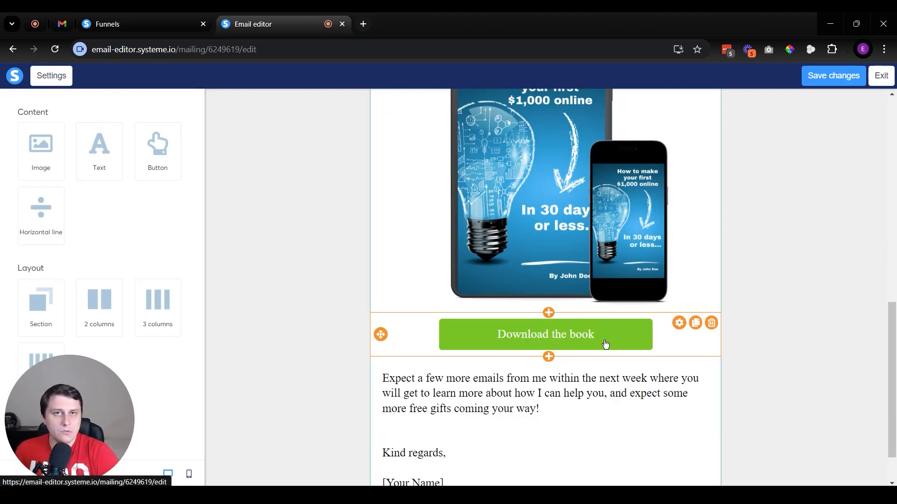
{"action": "scroll", "coordinate": [588, 318], "scroll_direction": "down", "scroll_amount": 1}
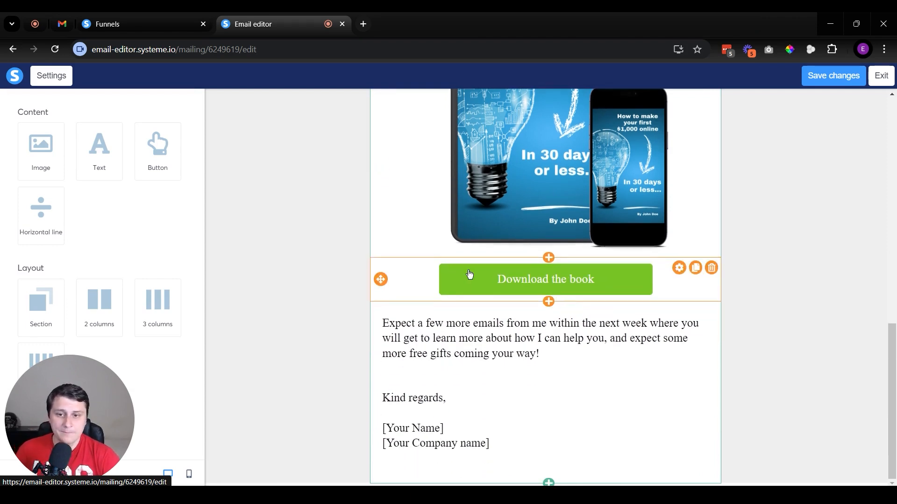
{"action": "left_click", "coordinate": [562, 344]}
{"action": "left_click_drag", "start_coordinate": [428, 323], "coordinate": [579, 356]}
{"action": "left_click", "coordinate": [572, 355]}
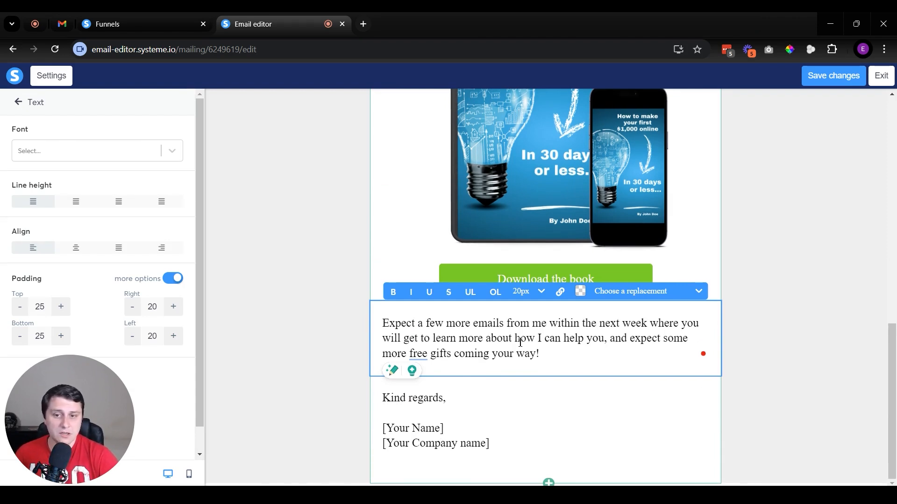
{"action": "left_click_drag", "start_coordinate": [496, 338], "coordinate": [554, 357]}
{"action": "left_click", "coordinate": [551, 356]}
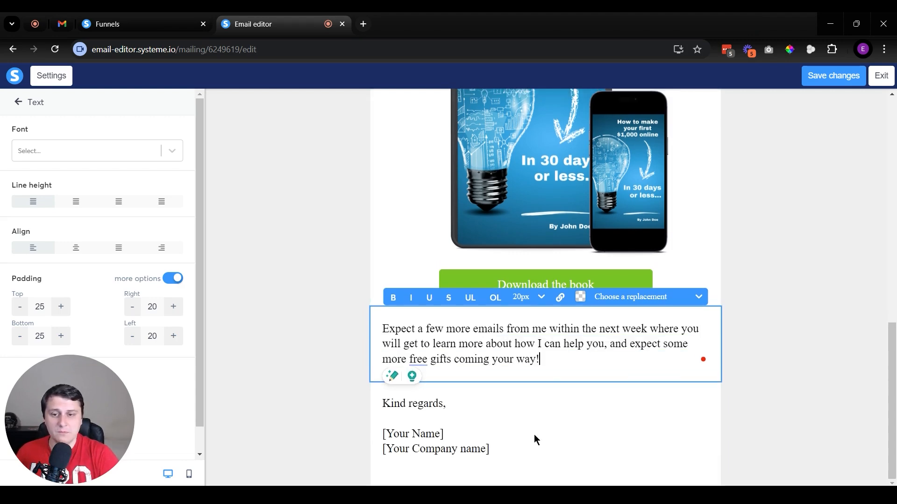
- Examine the [Your Name] and [Your Company name] placeholders in the email's signature
{"action": "left_click", "coordinate": [536, 432]}
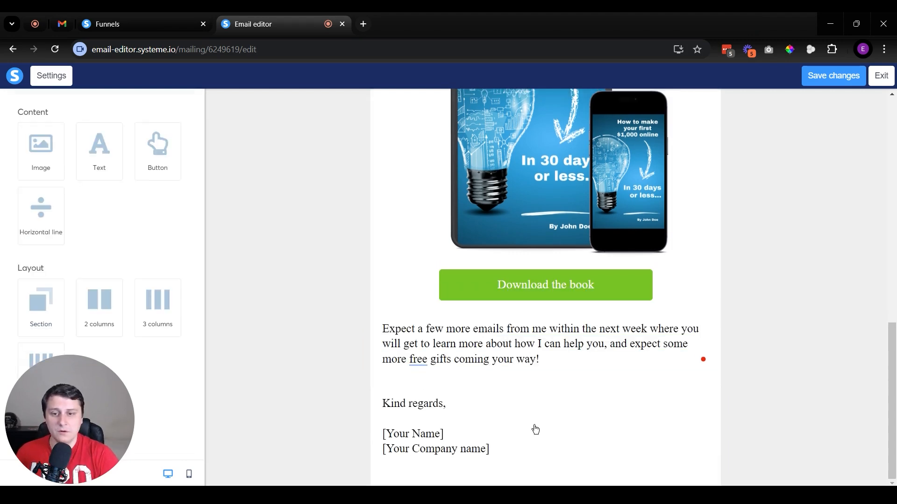
{"action": "left_click", "coordinate": [486, 430]}
{"action": "left_click", "coordinate": [327, 395]}
- Go back to the start of the email and exit the email editor without saving
{"action": "scroll", "coordinate": [346, 387], "scroll_direction": "up", "scroll_amount": 15}
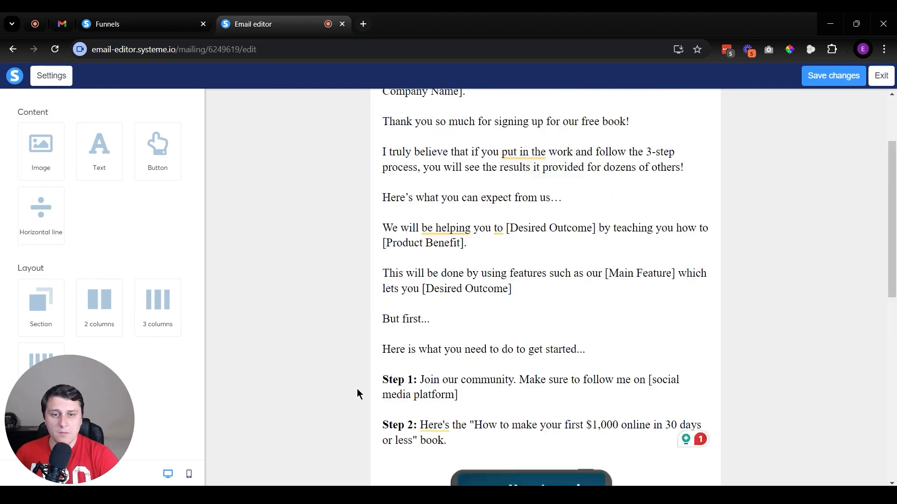
{"action": "left_click", "coordinate": [877, 77]}
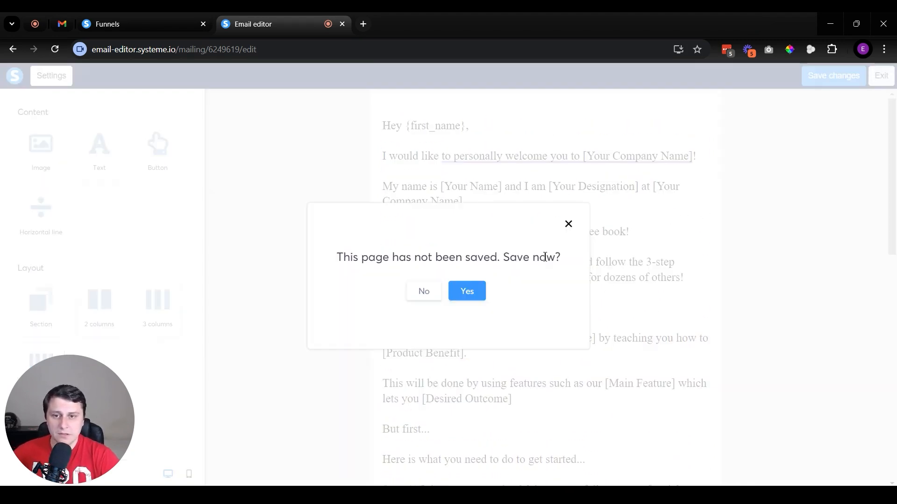
{"action": "left_click", "coordinate": [416, 294]}
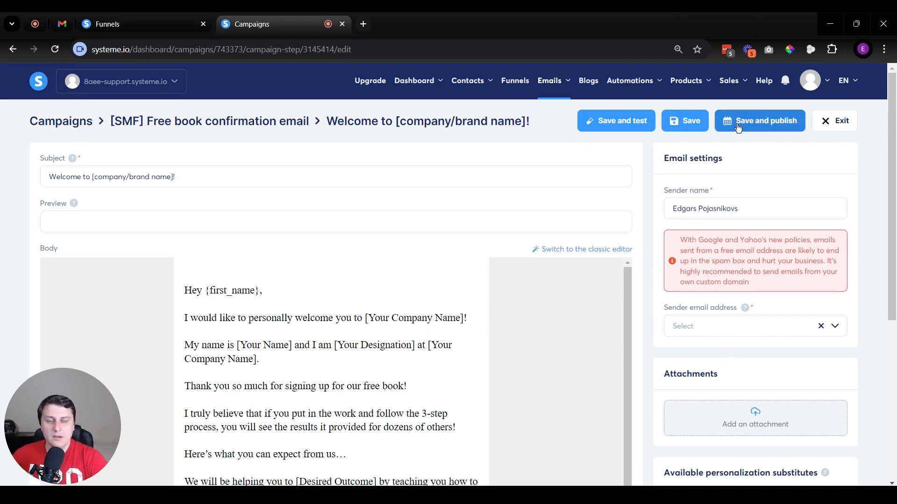
- Open the welcome email's publishing settings, set the sending delay unit to minutes, and close them without activating
{"action": "left_click", "coordinate": [761, 125]}
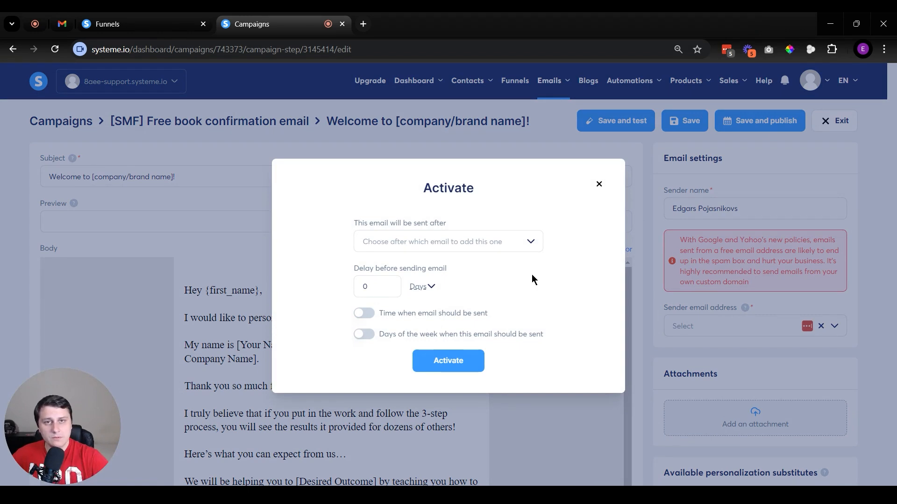
{"action": "left_click", "coordinate": [430, 286]}
{"action": "left_click", "coordinate": [428, 352]}
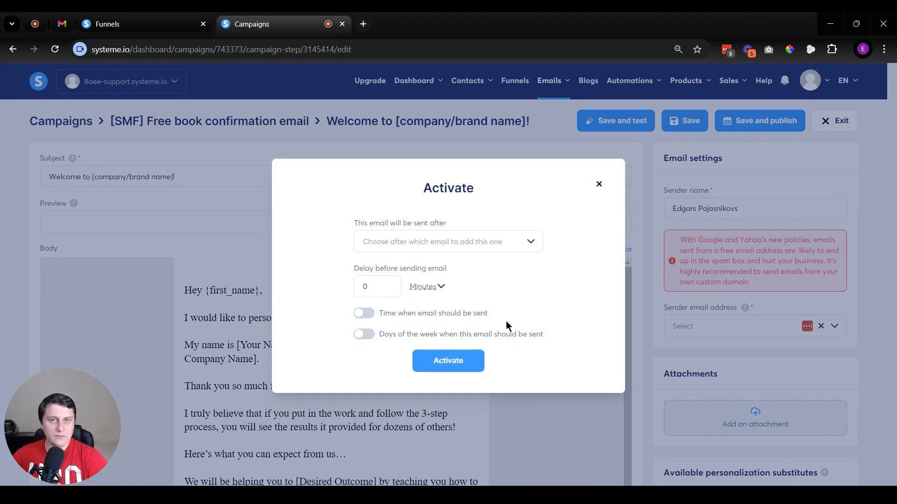
{"action": "left_click", "coordinate": [599, 185]}
- Leave the campaign step editor without saving and return to the campaigns list
{"action": "mouse_move", "coordinate": [553, 80]}
{"action": "left_click", "coordinate": [556, 125]}
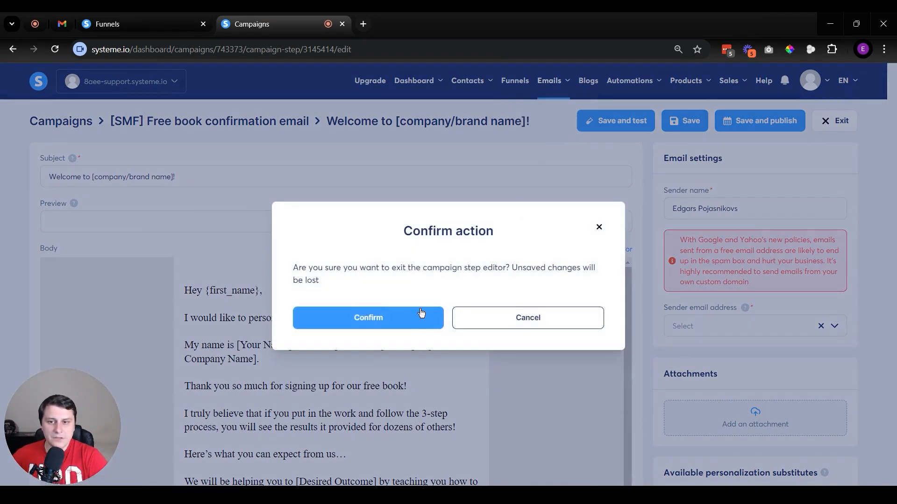
{"action": "left_click", "coordinate": [421, 313]}
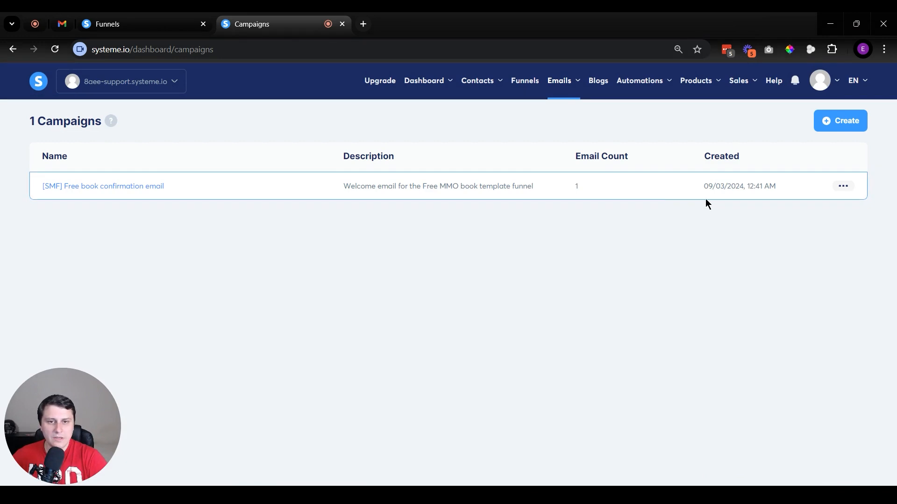
- Open the [SMF] Free book confirmation email campaign and locate the Activate option for its welcome email
{"action": "left_click", "coordinate": [133, 187]}
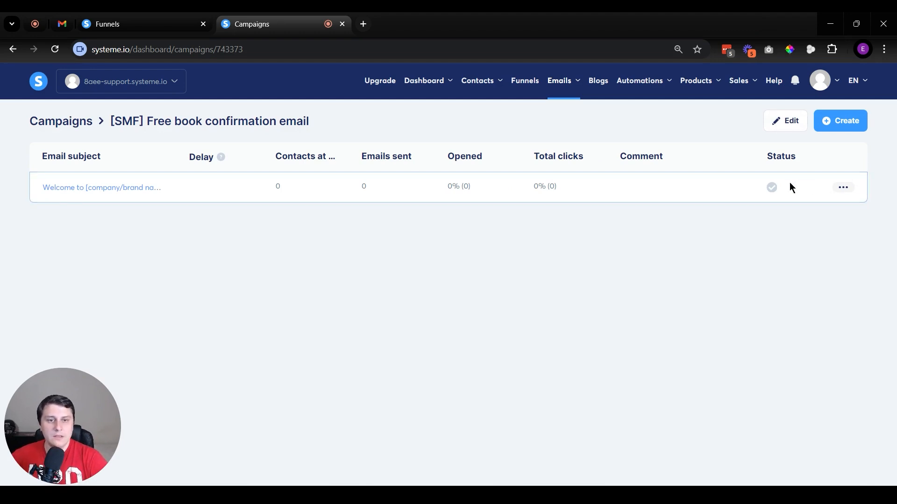
{"action": "left_click", "coordinate": [843, 189]}
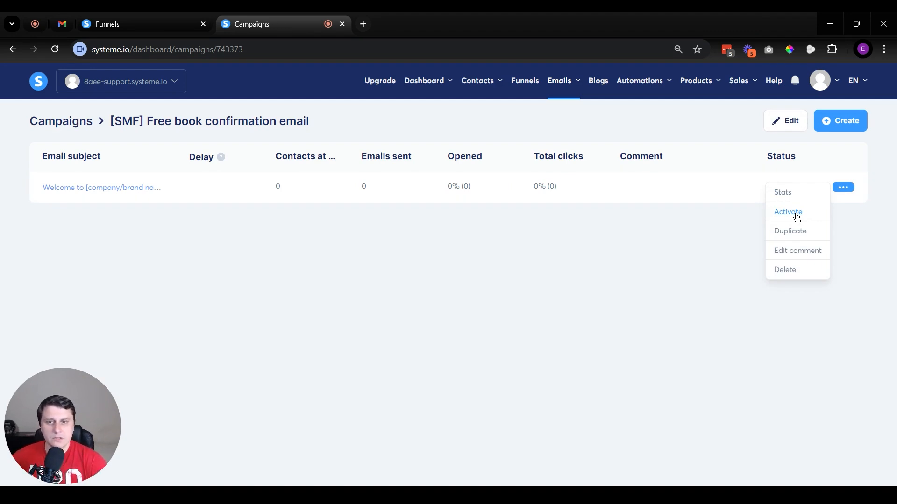
{"action": "left_click", "coordinate": [796, 216]}
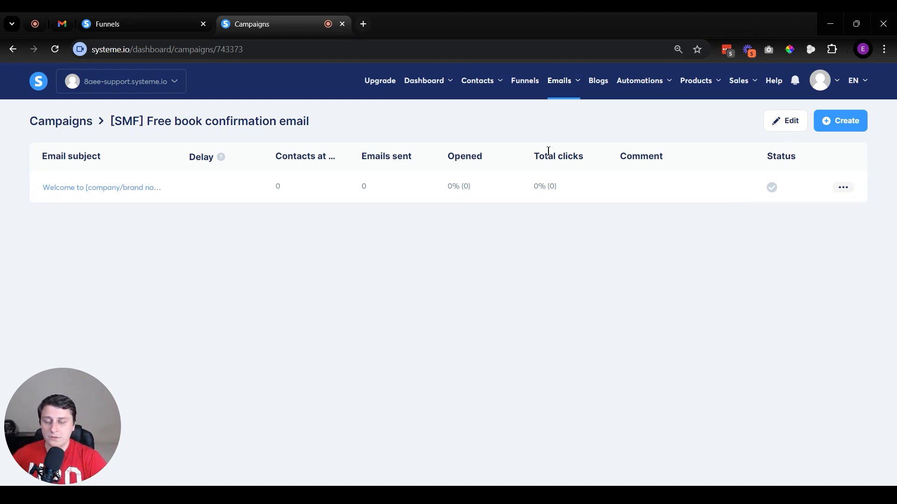
- Return to the lead gen funnel's page, open the funnel settings and review the available funnel domains
{"action": "left_click", "coordinate": [178, 19]}
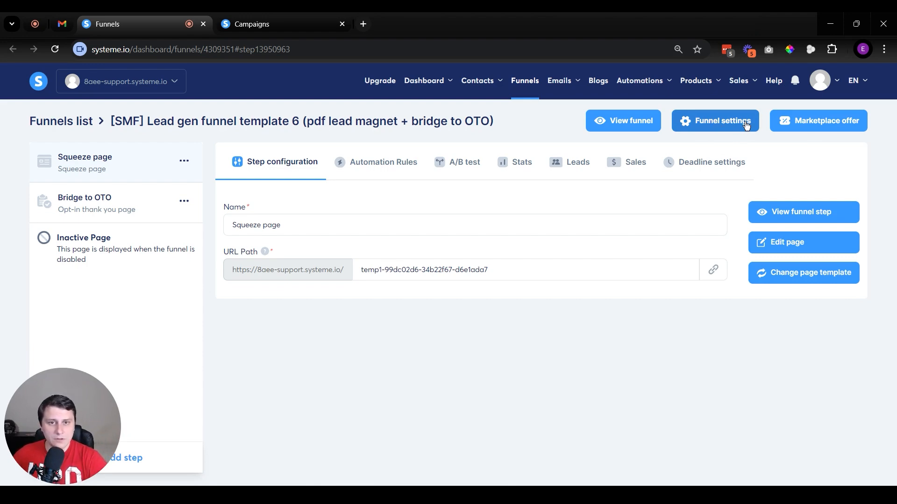
{"action": "left_click", "coordinate": [729, 125]}
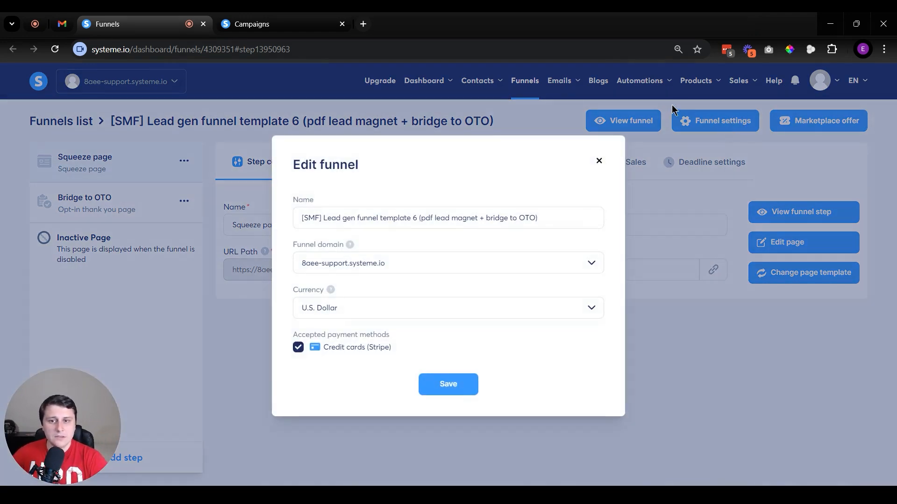
{"action": "left_click", "coordinate": [376, 264]}
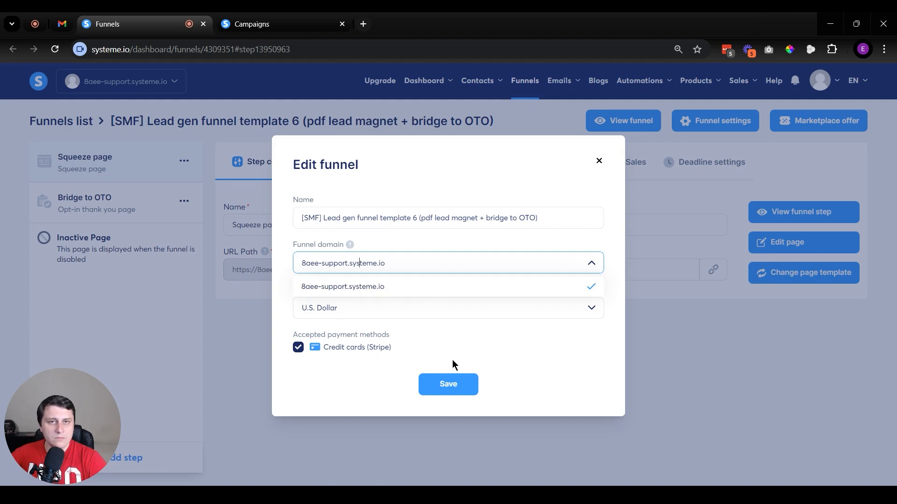
{"action": "left_click", "coordinate": [297, 286]}
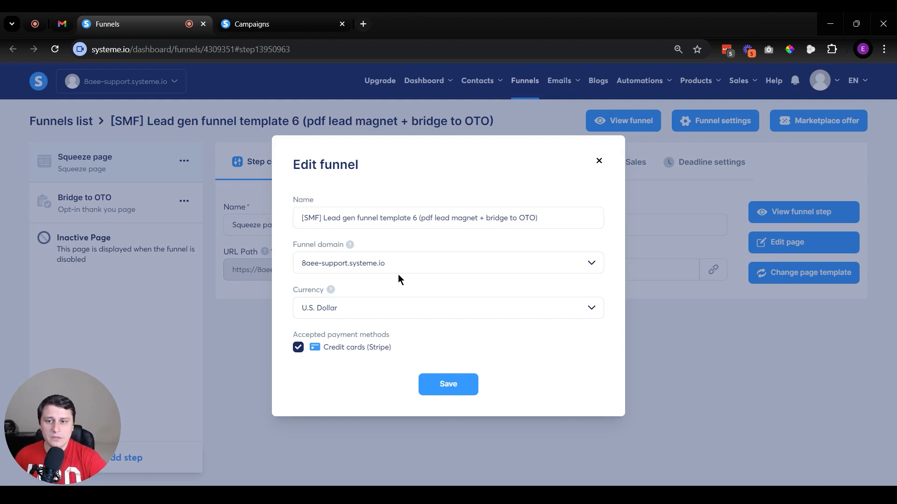
- Select the whole funnel name in the settings and save the funnel settings without renaming it
{"action": "left_click", "coordinate": [429, 216]}
{"action": "key", "text": "ctrl+a"}
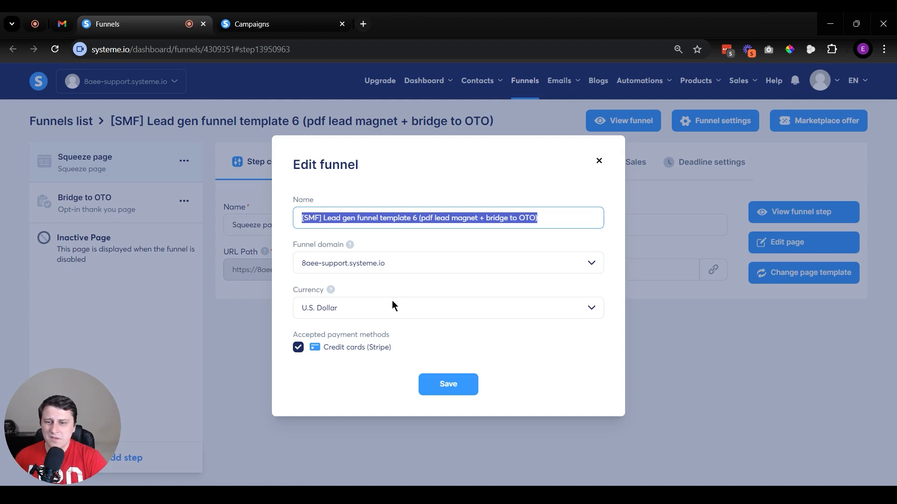
{"action": "left_click", "coordinate": [466, 383]}
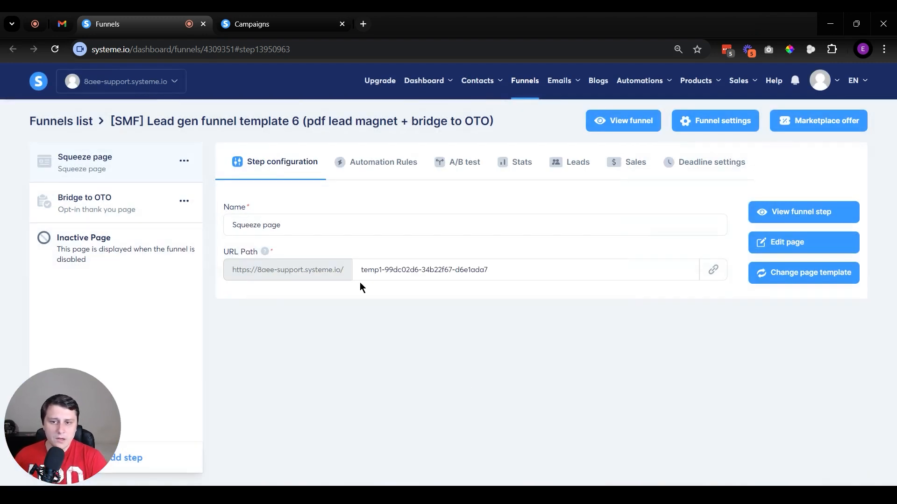
- Set the squeeze page's URL path to "guide"
{"action": "left_click_drag", "start_coordinate": [538, 270], "coordinate": [360, 271]}
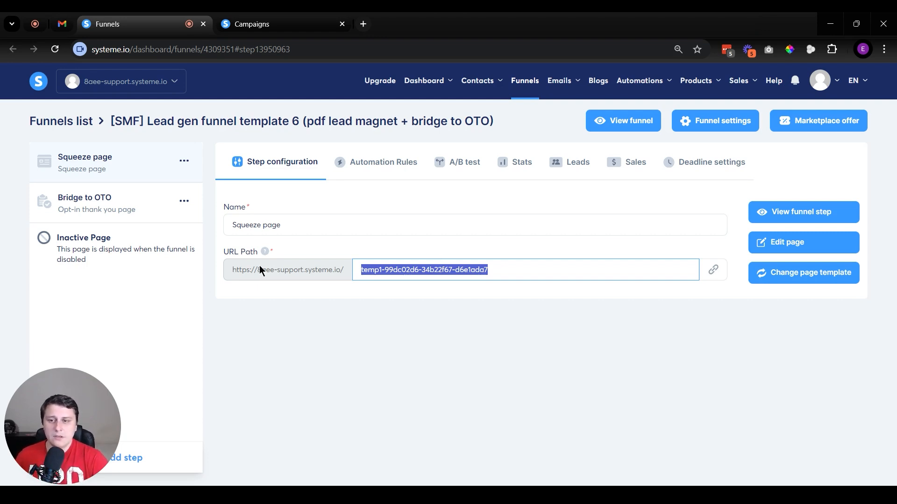
{"action": "triple_click", "coordinate": [456, 265]}
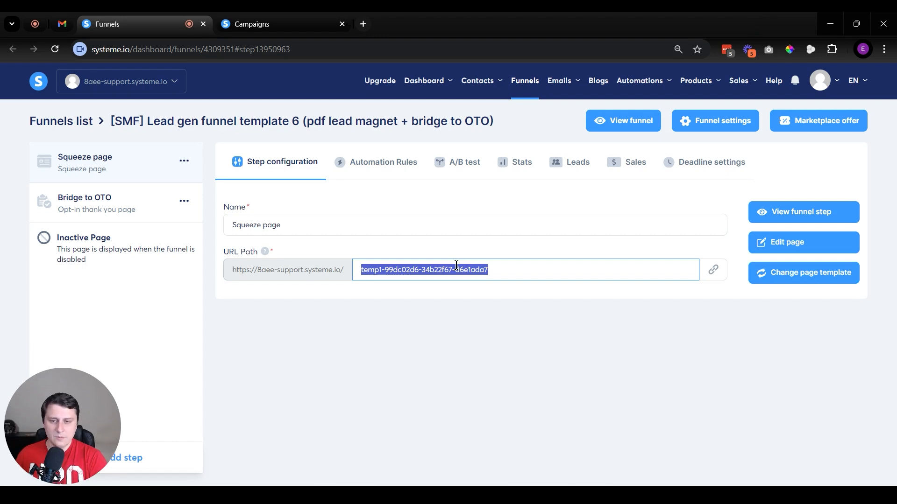
{"action": "type", "text": "guide"}
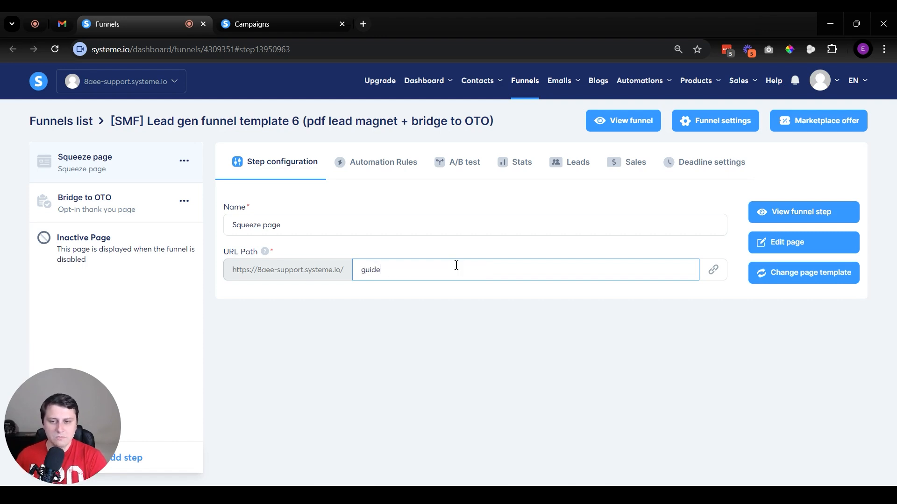
{"action": "left_click", "coordinate": [456, 314]}
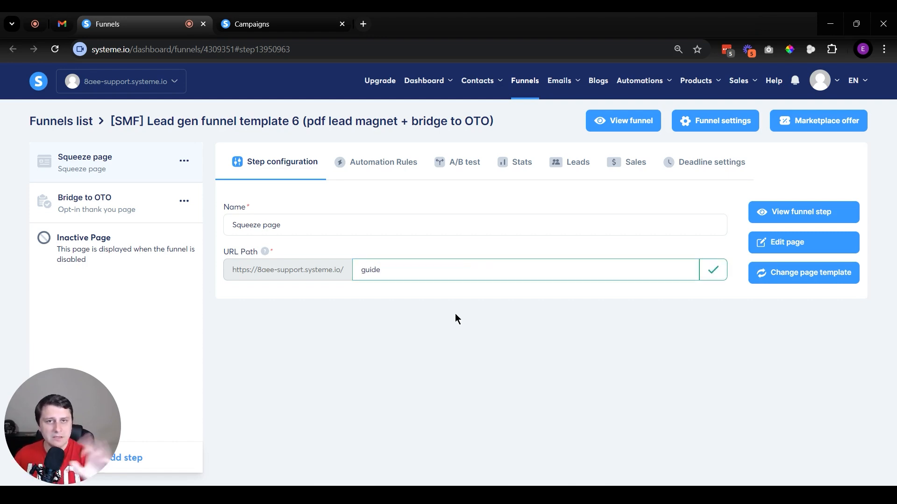
- Replace the squeeze page's URL path with "gardening-guide"
{"action": "left_click", "coordinate": [438, 273]}
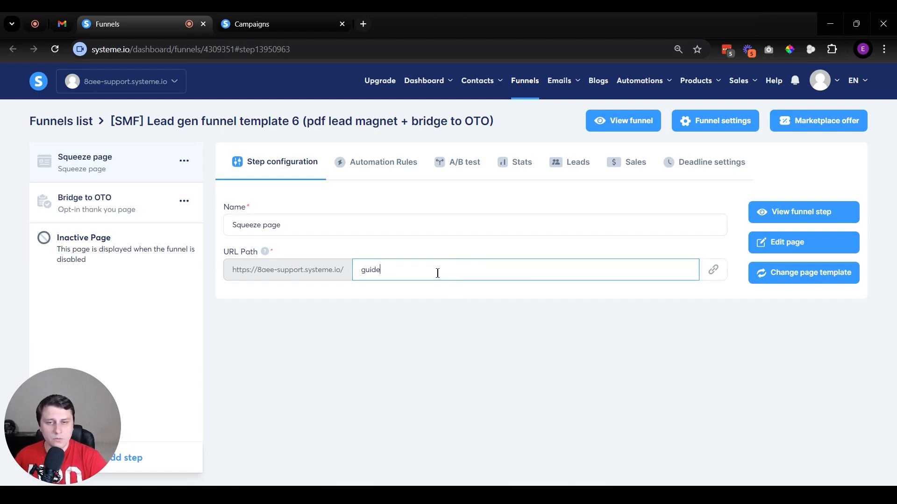
{"action": "key", "text": "ctrl+a"}
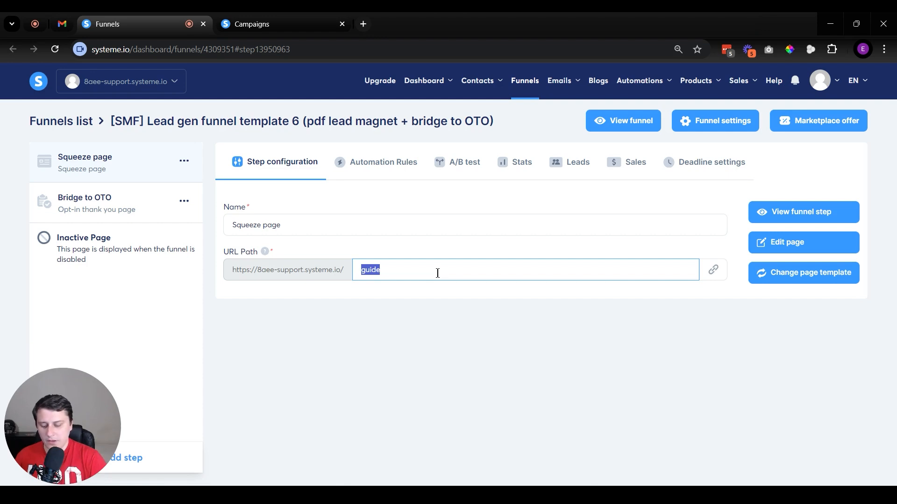
{"action": "type", "text": "gardenin"}
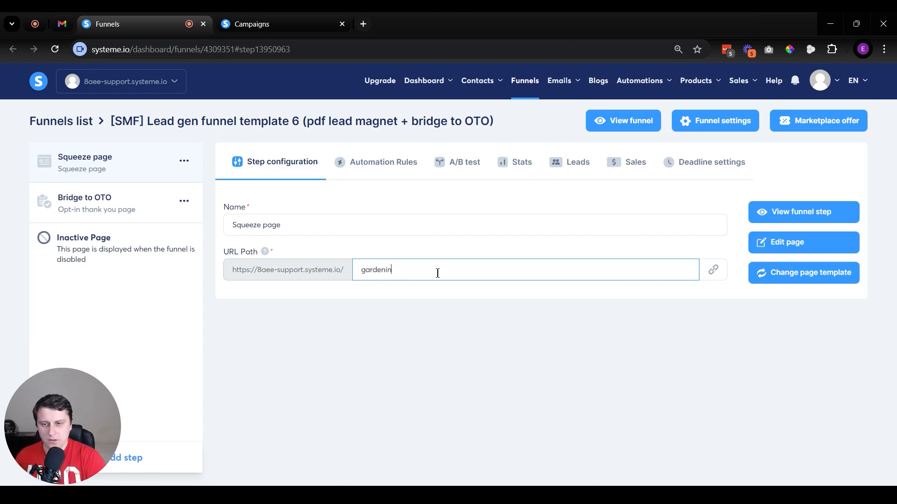
{"action": "type", "text": "g-guide"}
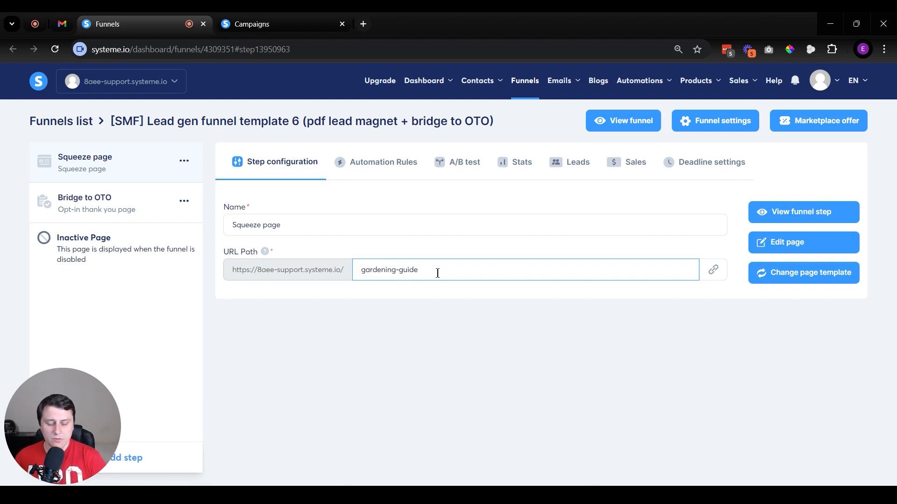
- Try an underscore, a space and a capital letter in the squeeze page's URL path, submitting it as "gardening-Guide"
{"action": "type", "text": "_"}
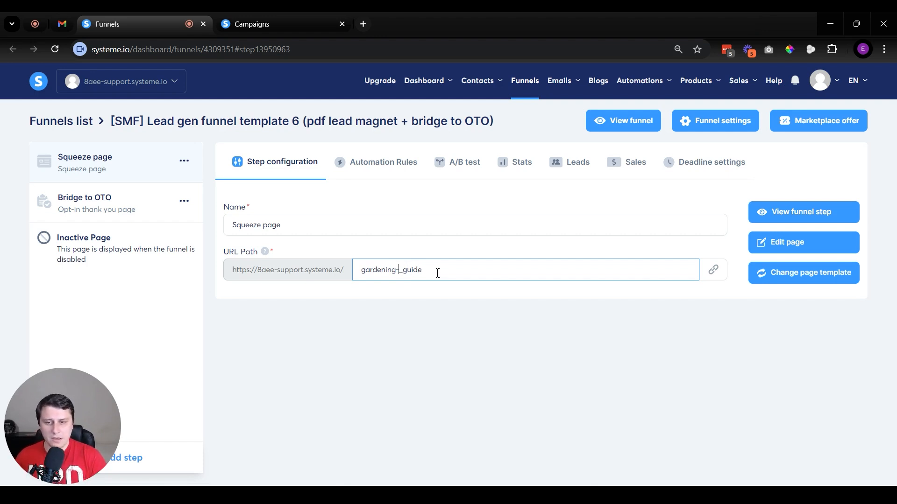
{"action": "key", "text": "BackSpace"}
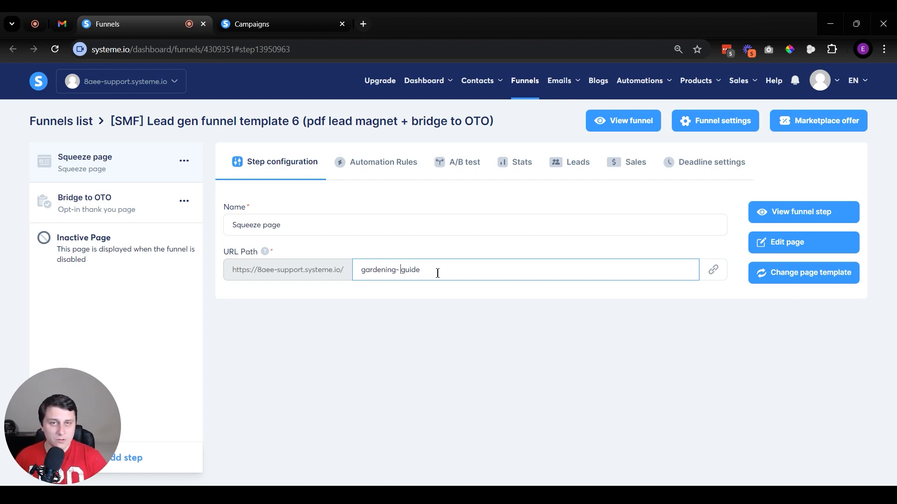
{"action": "key", "text": "BackSpace"}
{"action": "key", "text": "shift+Right"}
{"action": "type", "text": "G"}
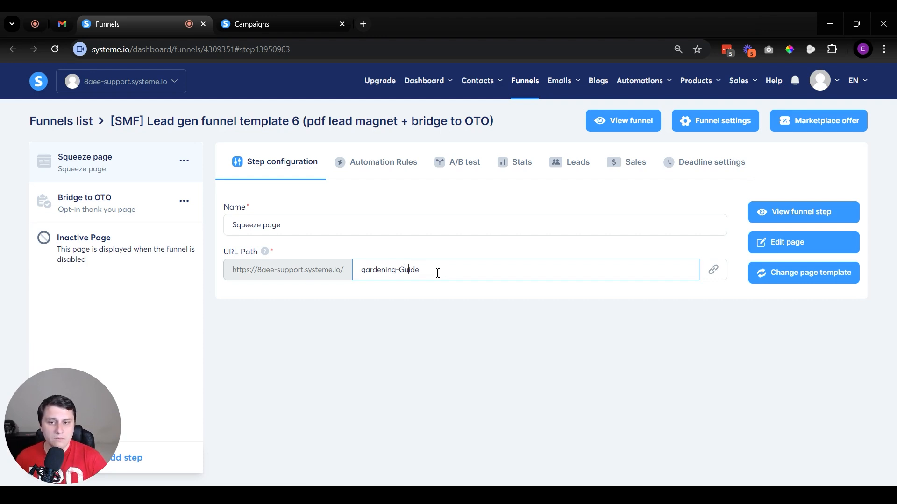
{"action": "left_click", "coordinate": [412, 340]}
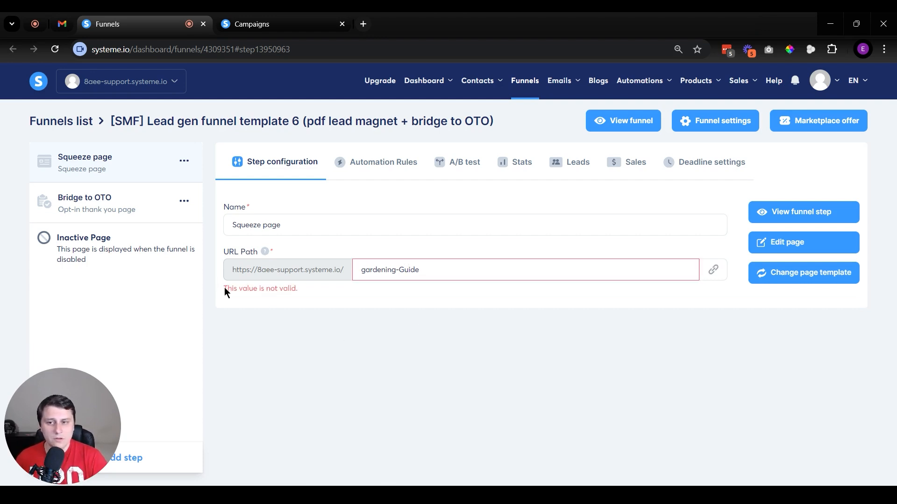
{"action": "left_click_drag", "start_coordinate": [224, 290], "coordinate": [334, 295]}
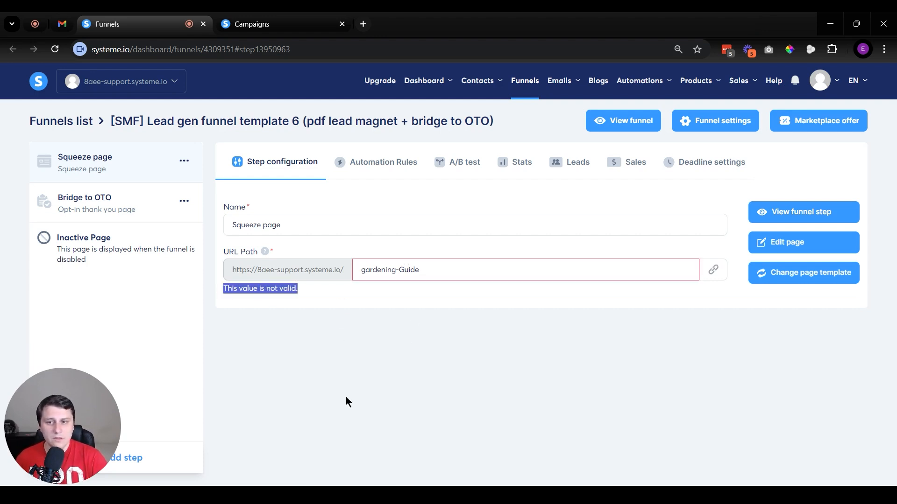
- Correct the capital letter so the squeeze page's URL path reads "gardening-guide" and apply it
{"action": "left_click", "coordinate": [404, 269]}
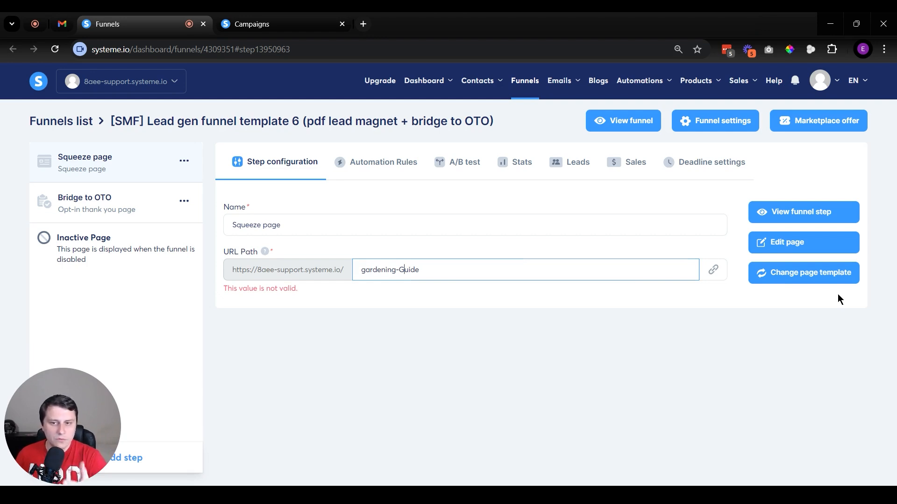
{"action": "key", "text": "BackSpace"}
{"action": "type", "text": "g"}
{"action": "left_click", "coordinate": [575, 357]}
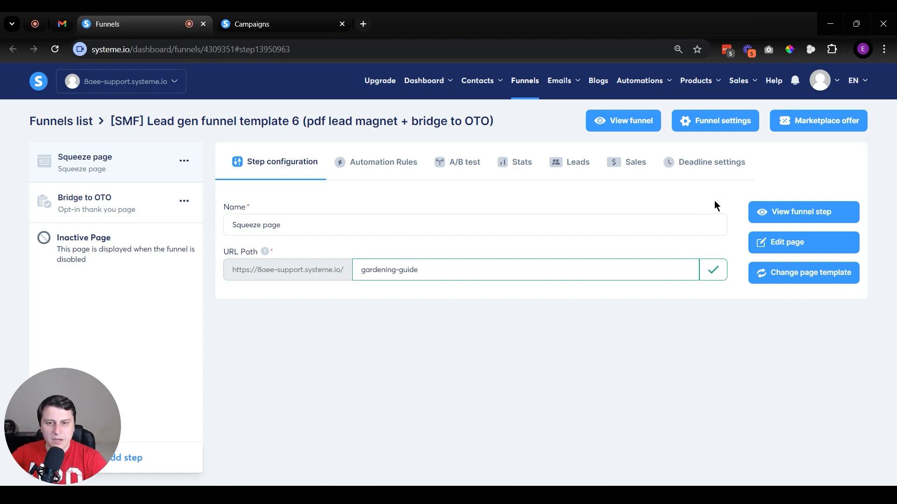
- Copy the squeeze page's link, view the live page in a new browser tab, and close that tab
{"action": "left_click", "coordinate": [713, 272]}
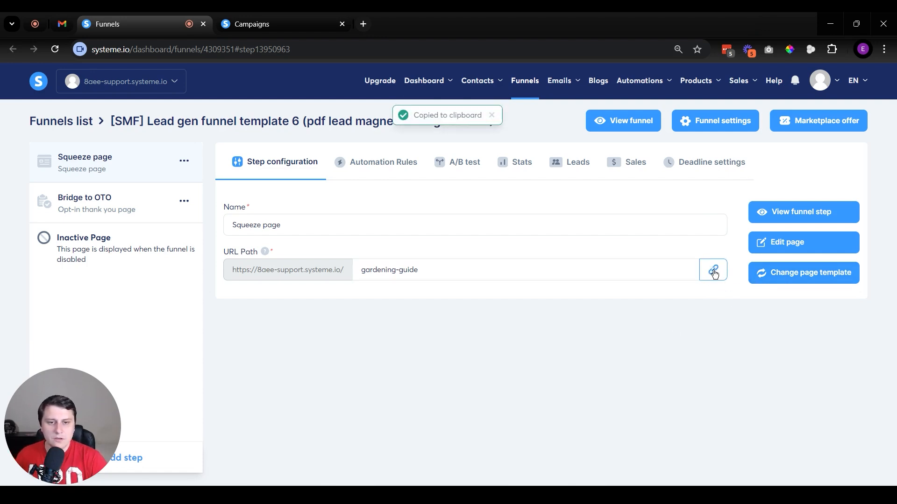
{"action": "left_click", "coordinate": [362, 24]}
{"action": "key", "text": "ctrl+v"}
{"action": "key", "text": "Return"}
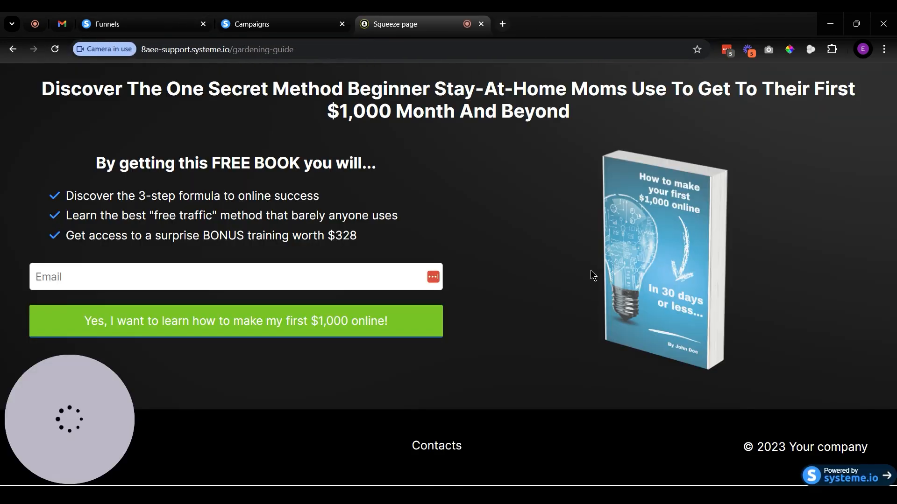
{"action": "key", "text": "ctrl+w"}
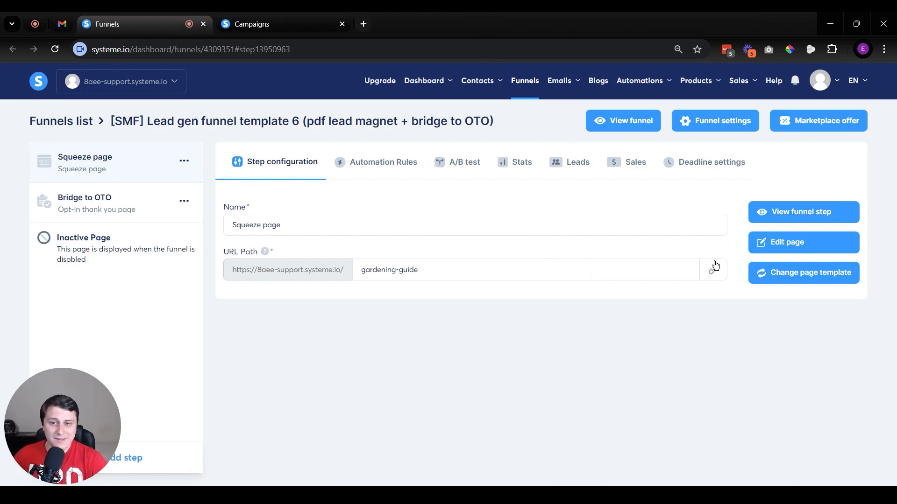
- Open the squeeze page for editing and add a form input directly above the Email field
{"action": "left_click", "coordinate": [788, 244]}
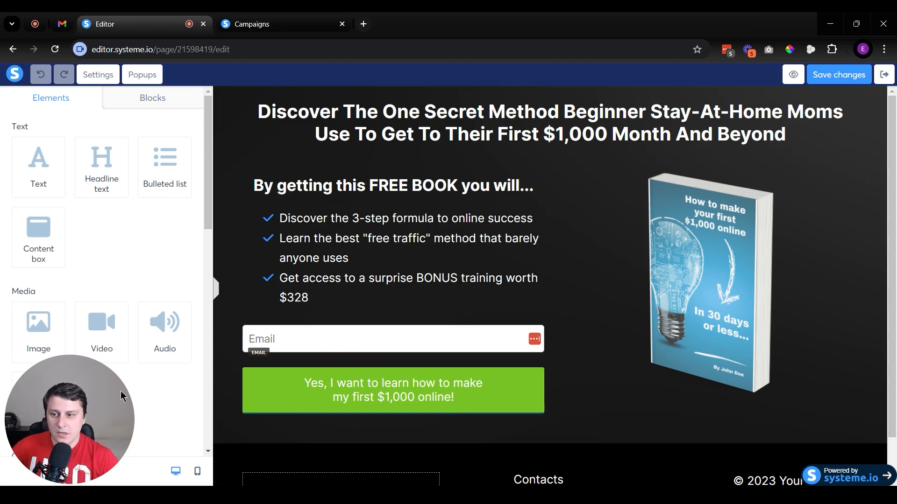
{"action": "scroll", "coordinate": [88, 365], "scroll_direction": "down", "scroll_amount": 9}
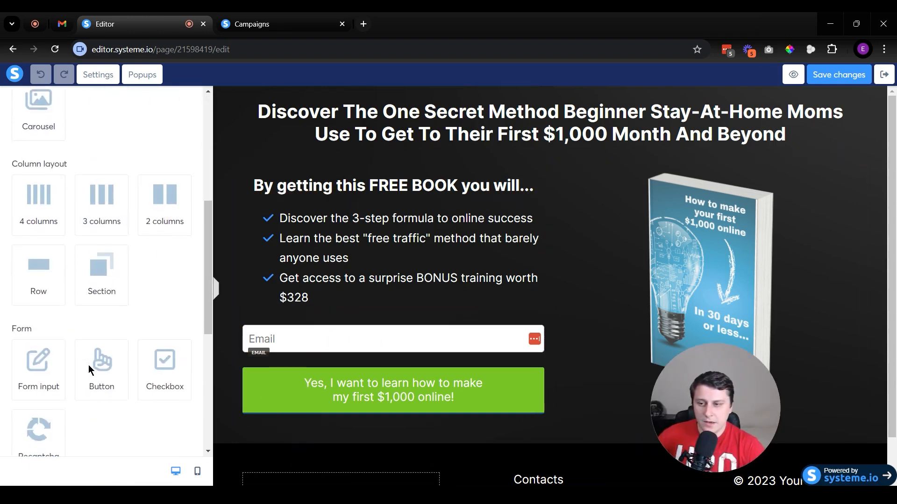
{"action": "left_click_drag", "start_coordinate": [37, 240], "coordinate": [358, 340]}
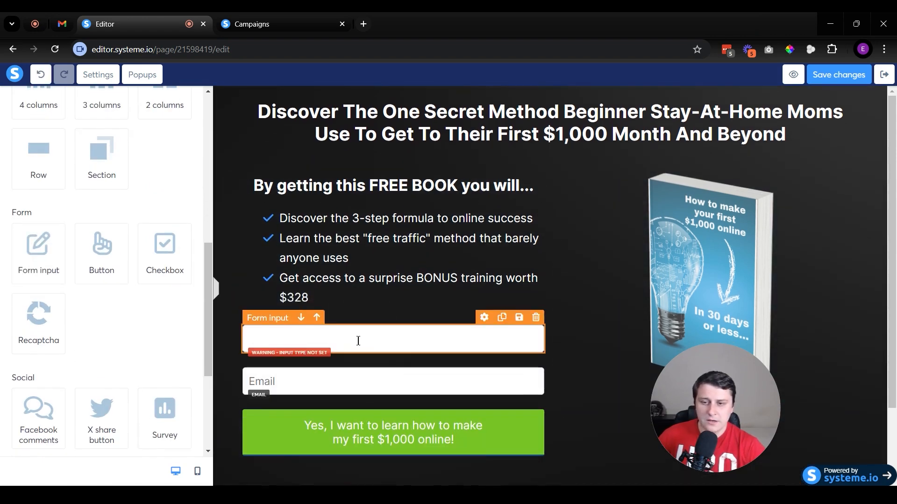
{"action": "left_click", "coordinate": [357, 340]}
{"action": "left_click", "coordinate": [359, 342]}
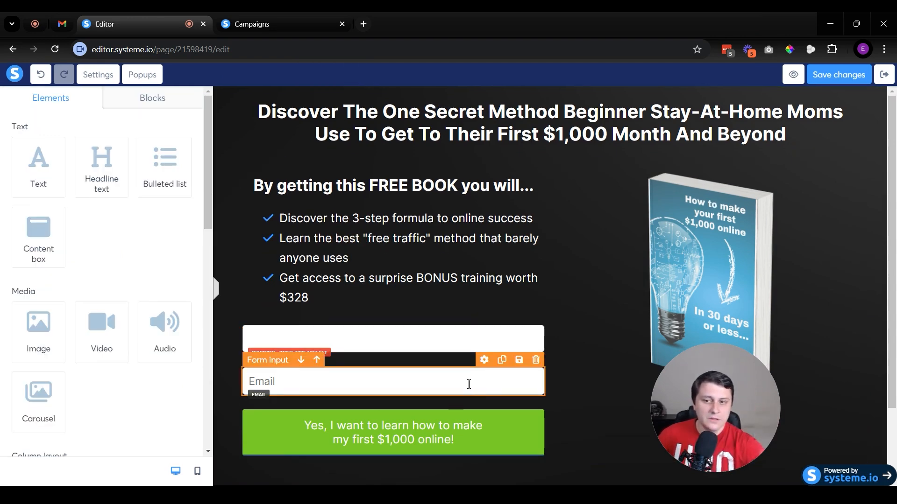
- Set the new form input's type to First name
{"action": "left_click", "coordinate": [395, 341]}
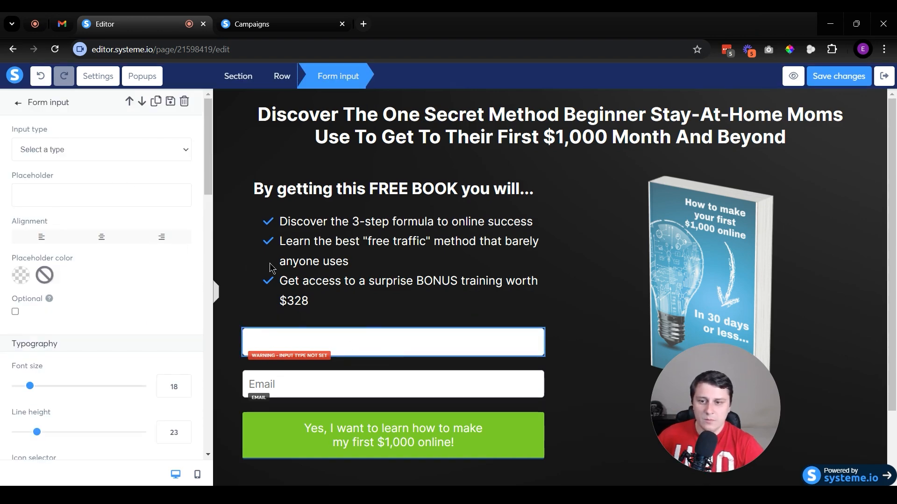
{"action": "left_click", "coordinate": [79, 154]}
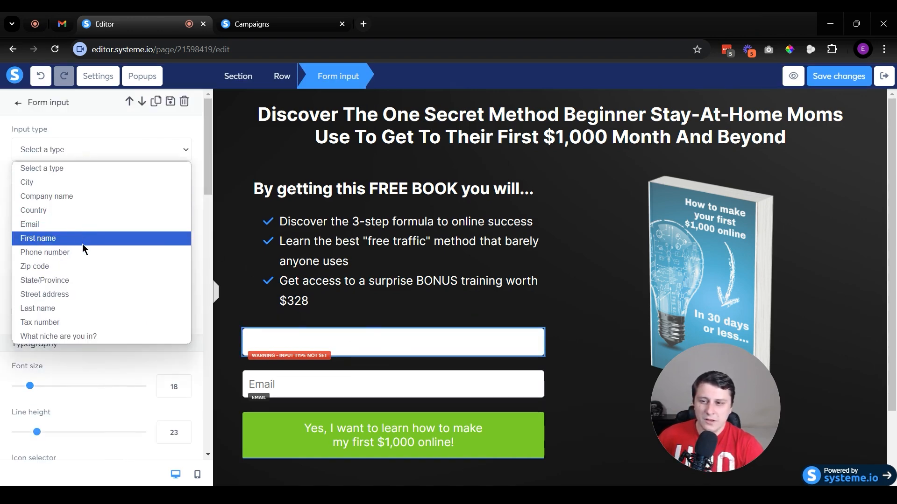
{"action": "left_click", "coordinate": [70, 238]}
- Check the input type setting of the Email field without changing it
{"action": "left_click", "coordinate": [420, 396]}
{"action": "left_click", "coordinate": [345, 383]}
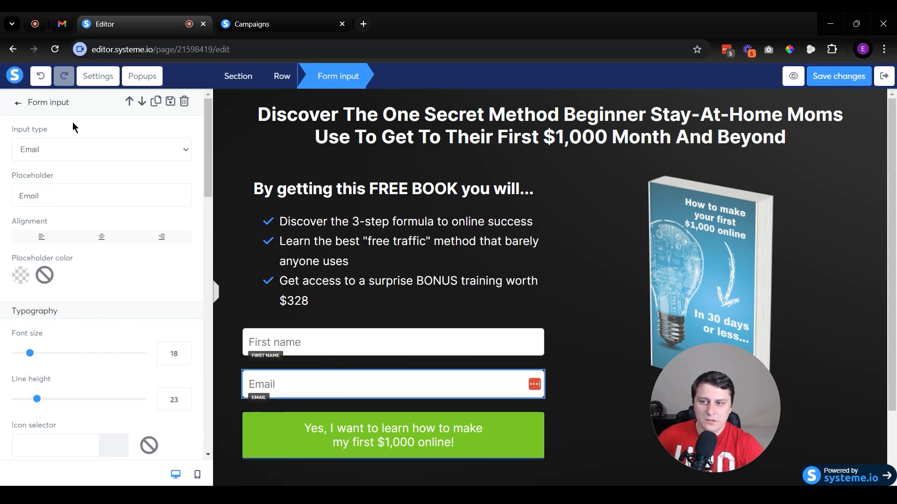
{"action": "left_click", "coordinate": [35, 150]}
{"action": "left_click", "coordinate": [554, 431]}
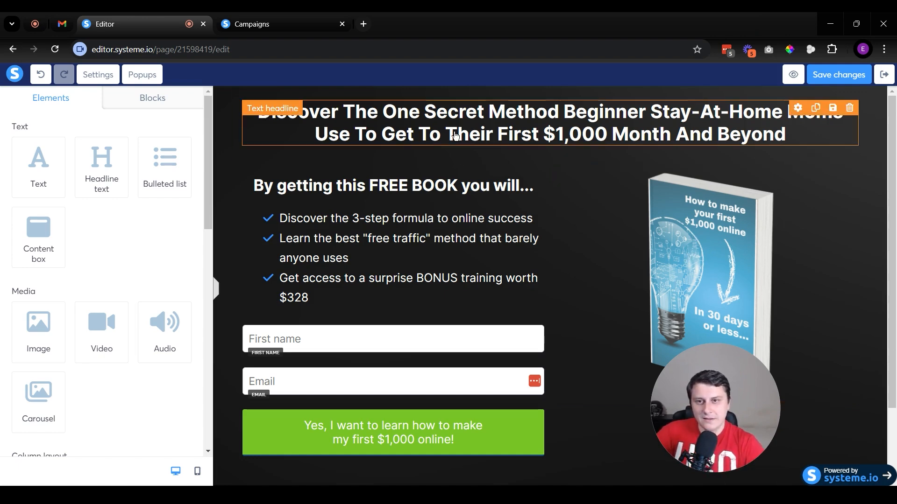
- Examine the squeeze page headline's wording, focusing on its method and target audience phrases, and leave the text unedited
{"action": "double_click", "coordinate": [453, 134]}
{"action": "left_click", "coordinate": [462, 131]}
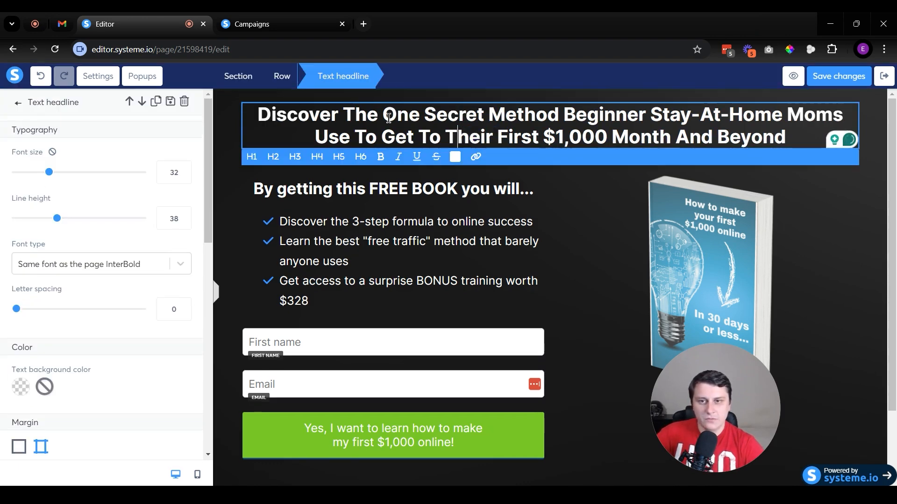
{"action": "left_click_drag", "start_coordinate": [385, 117], "coordinate": [627, 118]}
{"action": "left_click", "coordinate": [712, 117]}
{"action": "left_click_drag", "start_coordinate": [562, 114], "coordinate": [694, 117]}
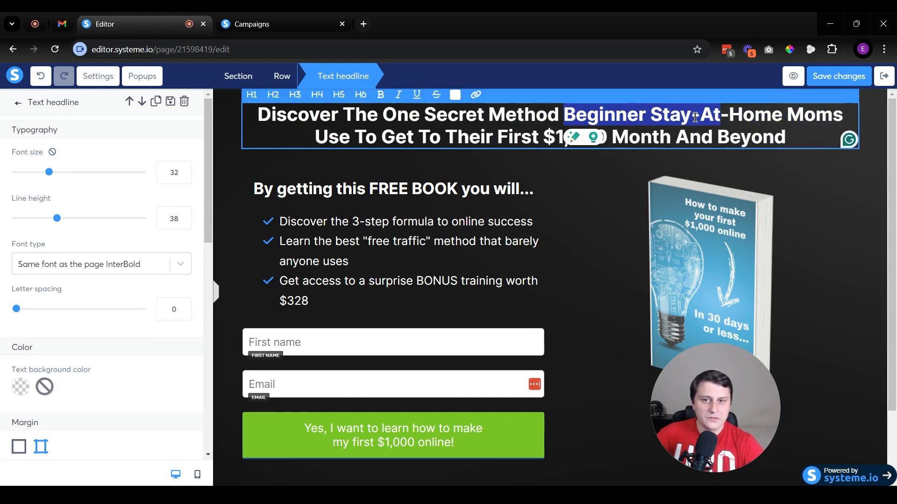
{"action": "left_click", "coordinate": [632, 121]}
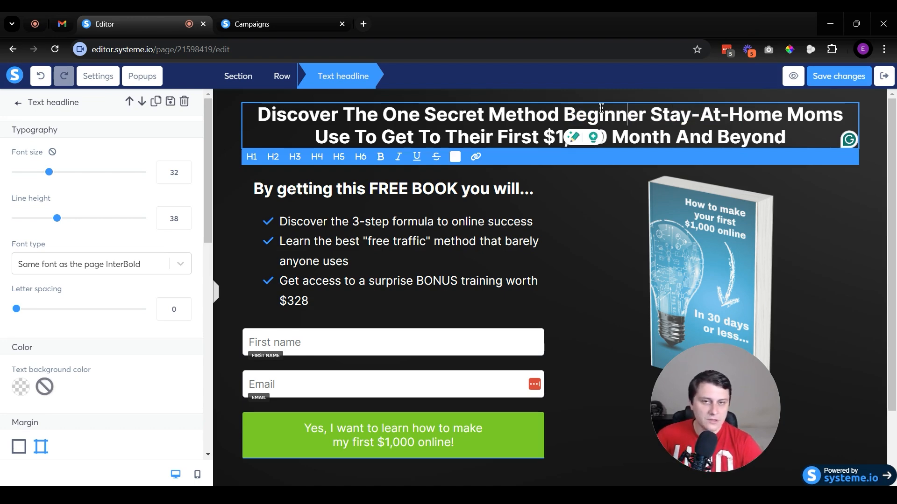
{"action": "left_click", "coordinate": [595, 240]}
{"action": "left_click", "coordinate": [514, 140]}
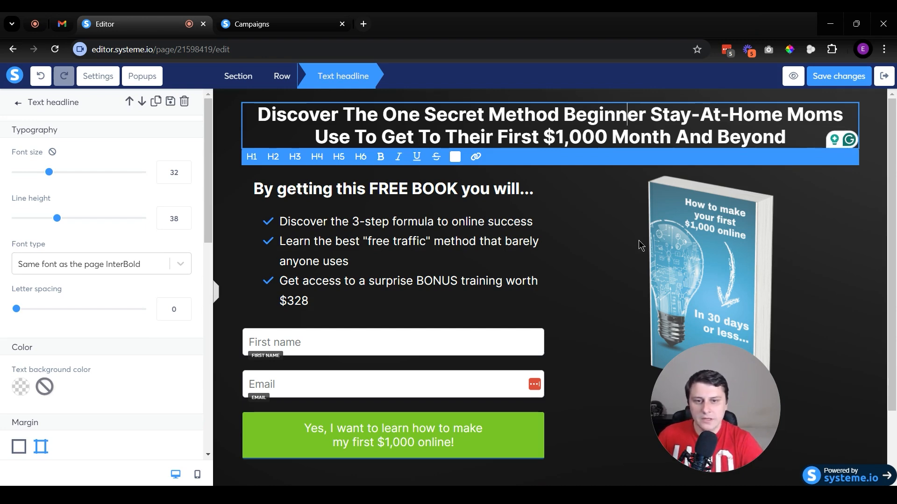
{"action": "left_click", "coordinate": [597, 280]}
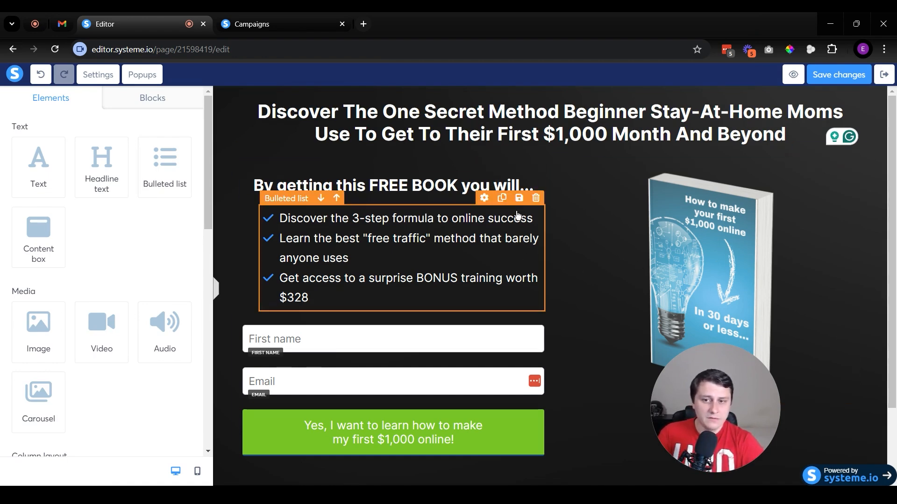
- Review the bulleted list of book benefits and the rest of the squeeze page down to the footer
{"action": "left_click", "coordinate": [414, 268]}
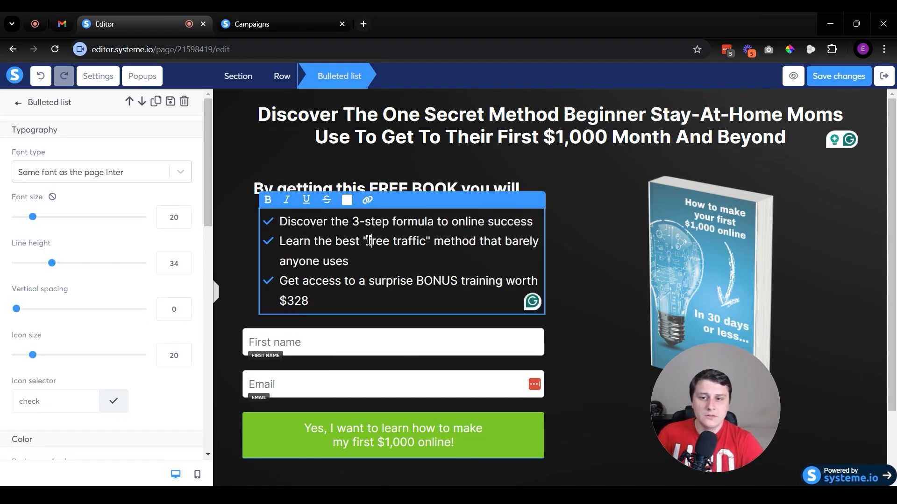
{"action": "left_click_drag", "start_coordinate": [286, 222], "coordinate": [321, 304]}
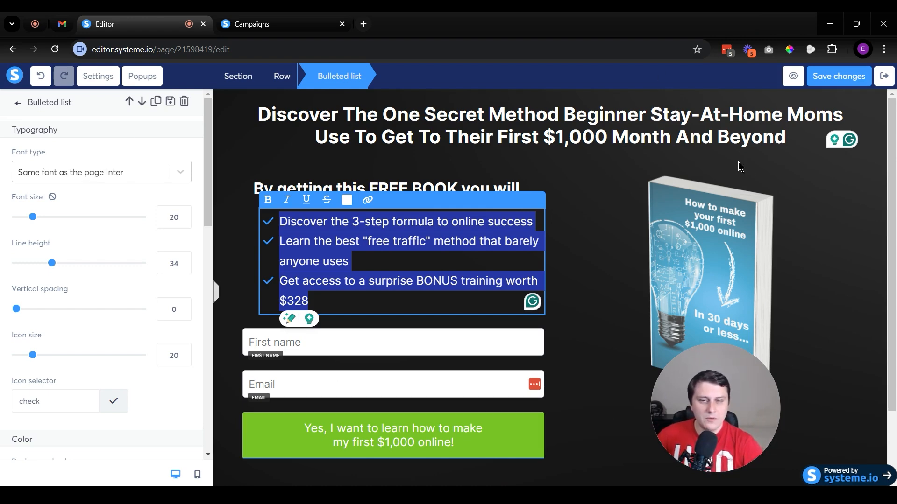
{"action": "left_click", "coordinate": [604, 267]}
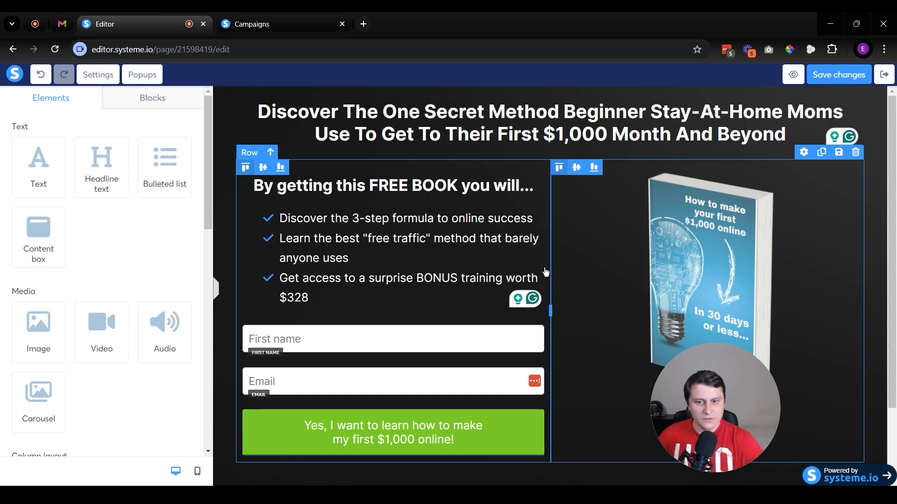
{"action": "scroll", "coordinate": [555, 317], "scroll_direction": "down", "scroll_amount": 2}
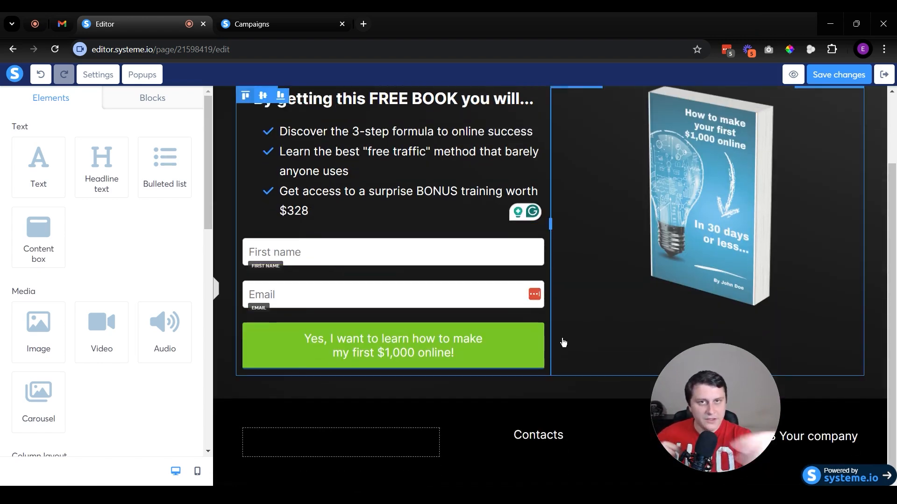
{"action": "scroll", "coordinate": [563, 343], "scroll_direction": "up", "scroll_amount": 2}
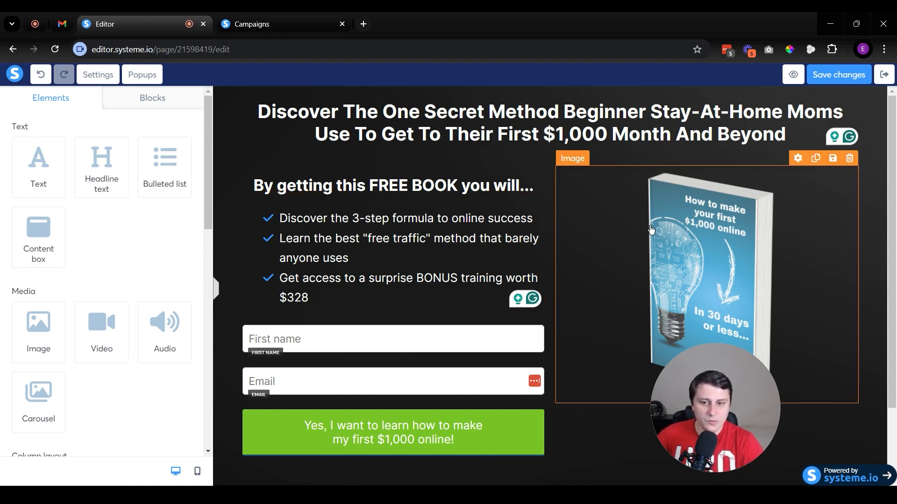
- Open the green opt-in button's settings and review its click action and redirect options
{"action": "left_click", "coordinate": [465, 437]}
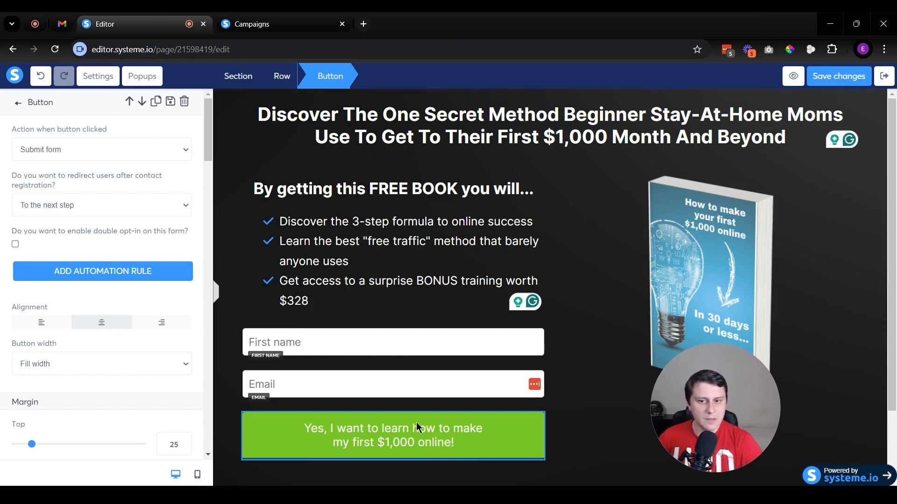
{"action": "left_click", "coordinate": [572, 414]}
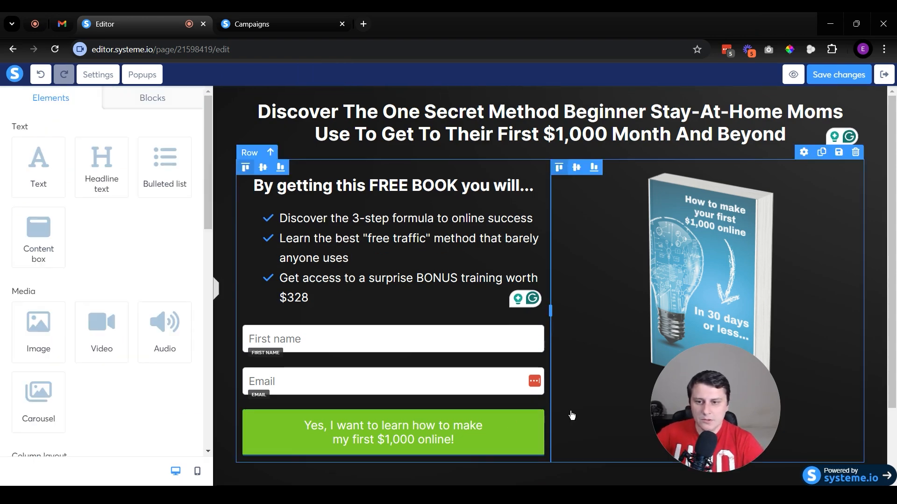
{"action": "left_click", "coordinate": [438, 440]}
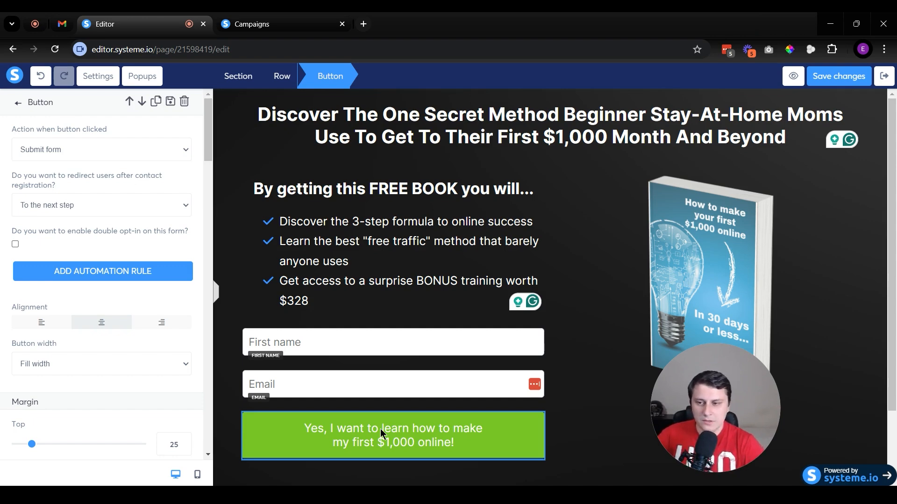
- Review the click actions available for the green opt-in button, leaving Submit form selected
{"action": "left_click", "coordinate": [96, 158]}
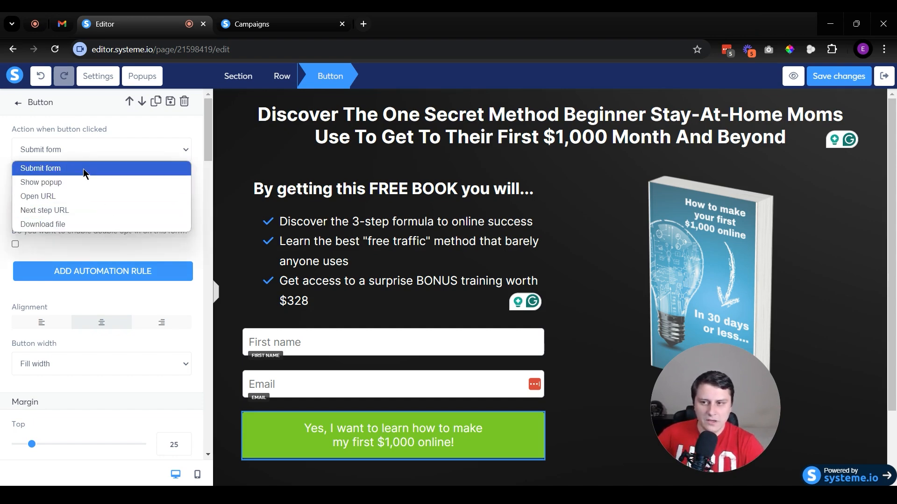
{"action": "left_click", "coordinate": [590, 481]}
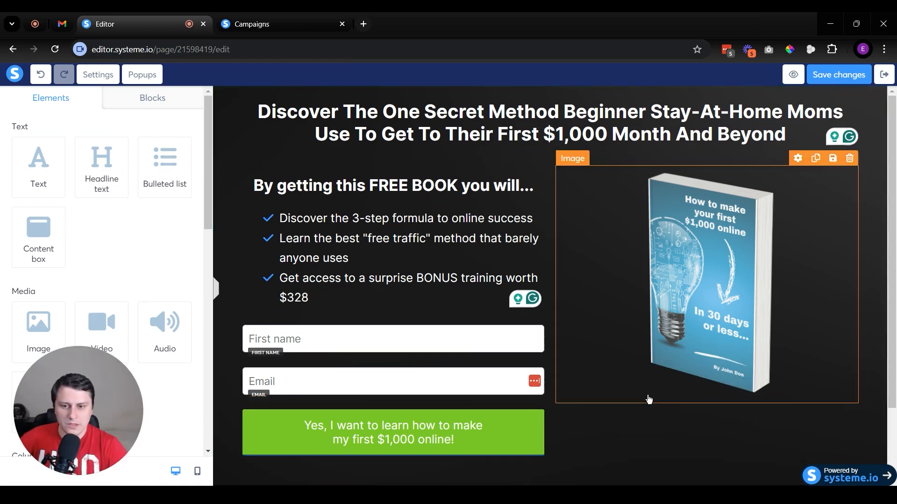
- Save the squeeze page and preview it in the browser, closing the preview when done
{"action": "scroll", "coordinate": [616, 388], "scroll_direction": "down", "scroll_amount": 2}
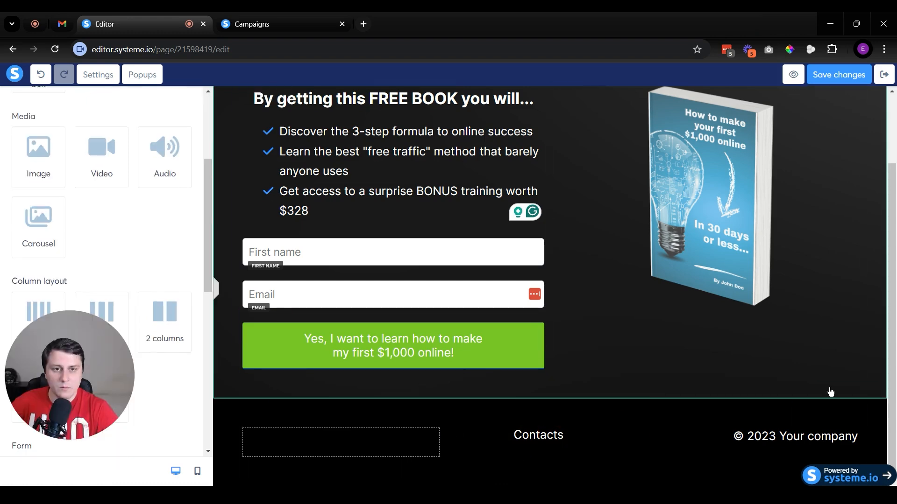
{"action": "left_click", "coordinate": [839, 76]}
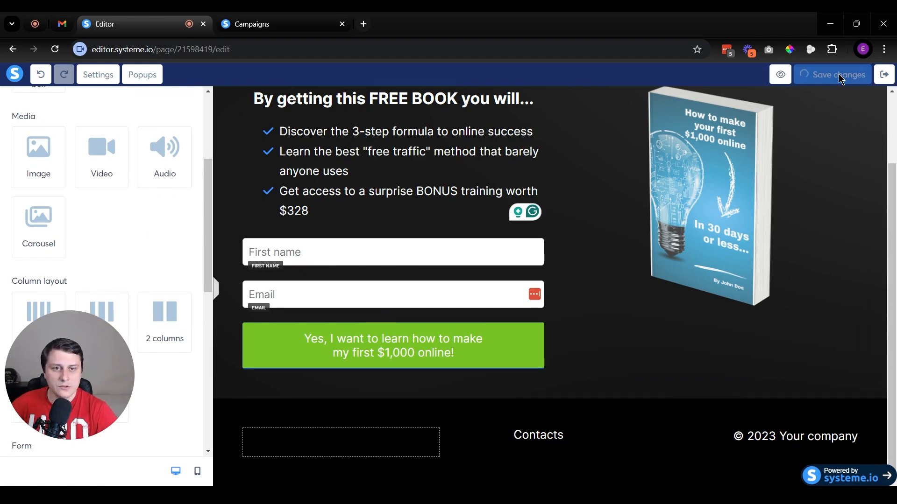
{"action": "left_click", "coordinate": [794, 75]}
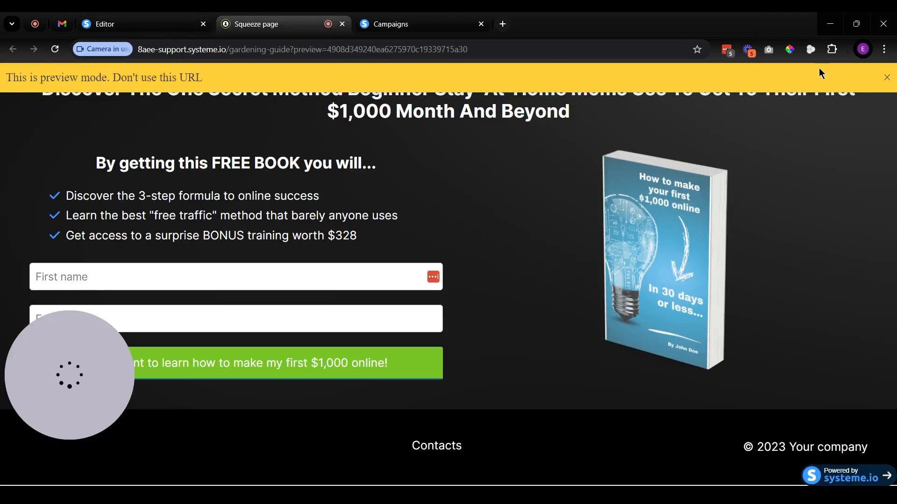
{"action": "left_click", "coordinate": [887, 77]}
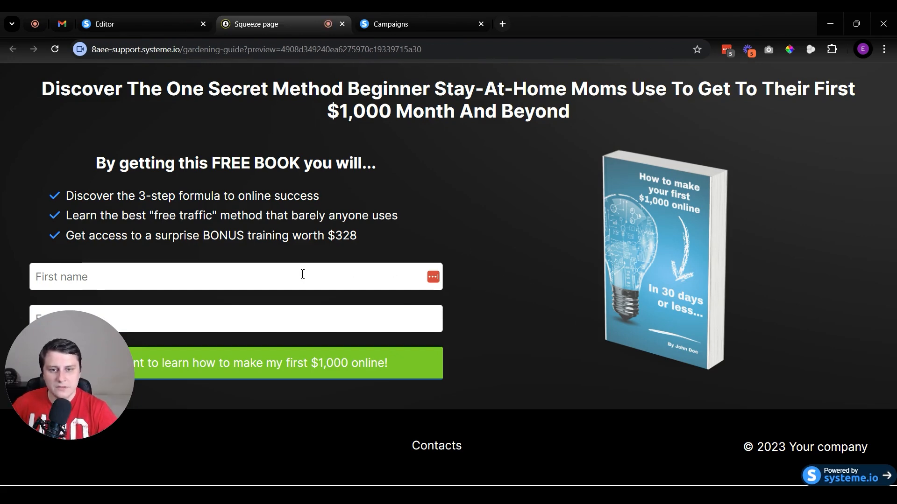
{"action": "middle_click", "coordinate": [253, 18]}
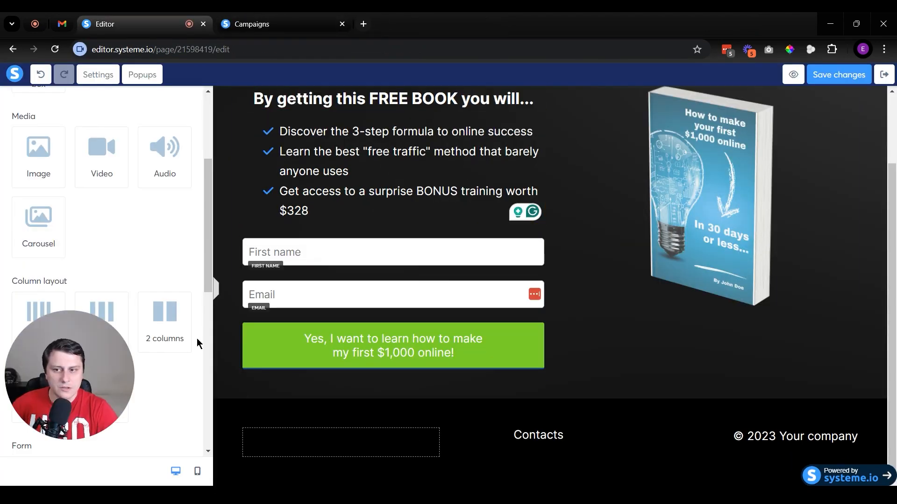
- Color the words "FREE BOOK" green in the subheadline above the bulleted list
{"action": "left_click", "coordinate": [417, 103]}
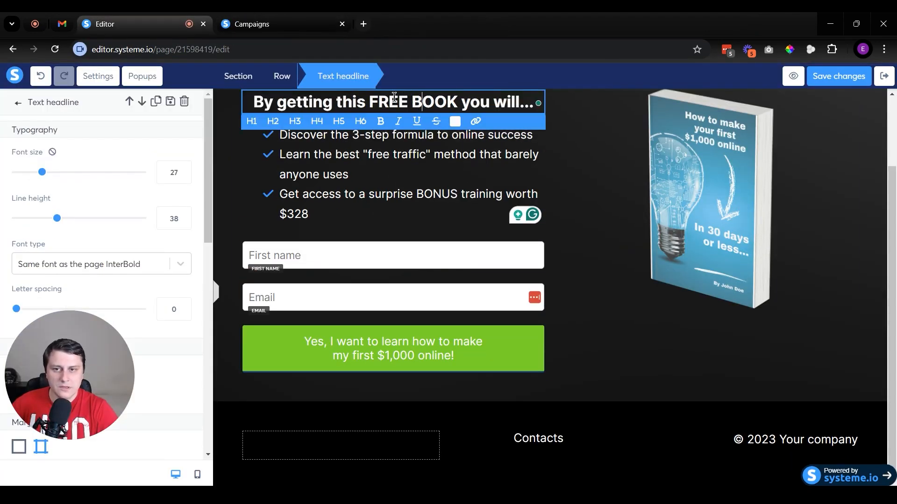
{"action": "left_click_drag", "start_coordinate": [369, 102], "coordinate": [458, 104]}
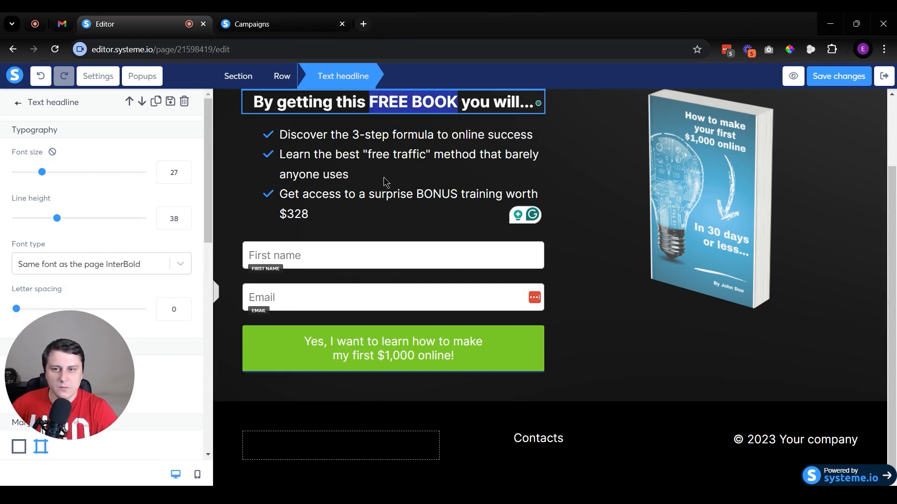
{"action": "left_click", "coordinate": [561, 155]}
{"action": "scroll", "coordinate": [561, 156], "scroll_direction": "up", "scroll_amount": 2}
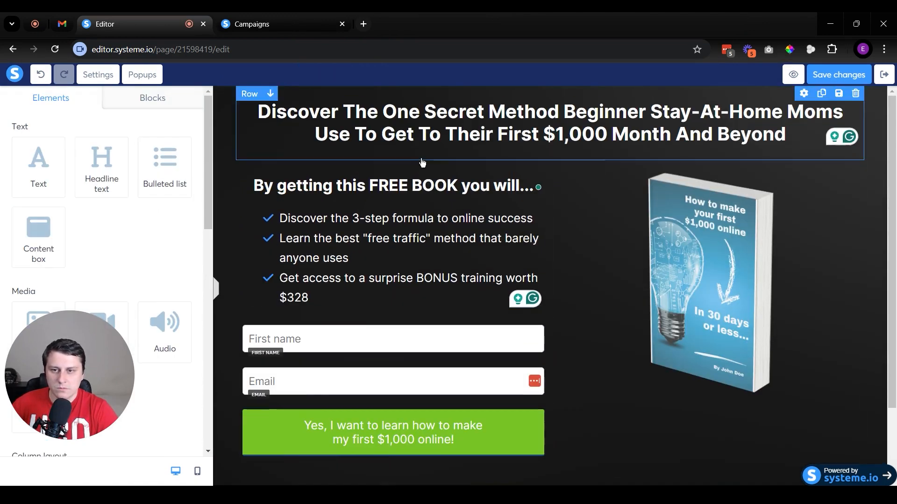
{"action": "left_click", "coordinate": [406, 191]}
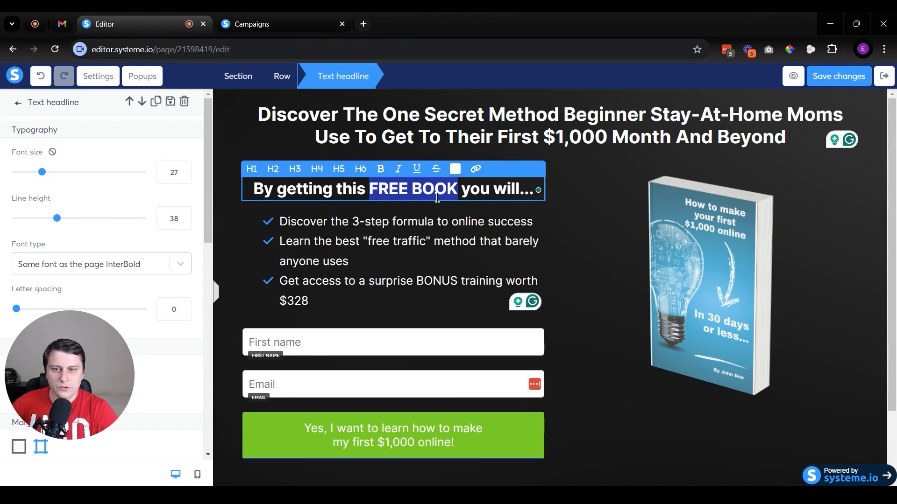
{"action": "left_click", "coordinate": [440, 197]}
{"action": "left_click_drag", "start_coordinate": [370, 192], "coordinate": [455, 189]}
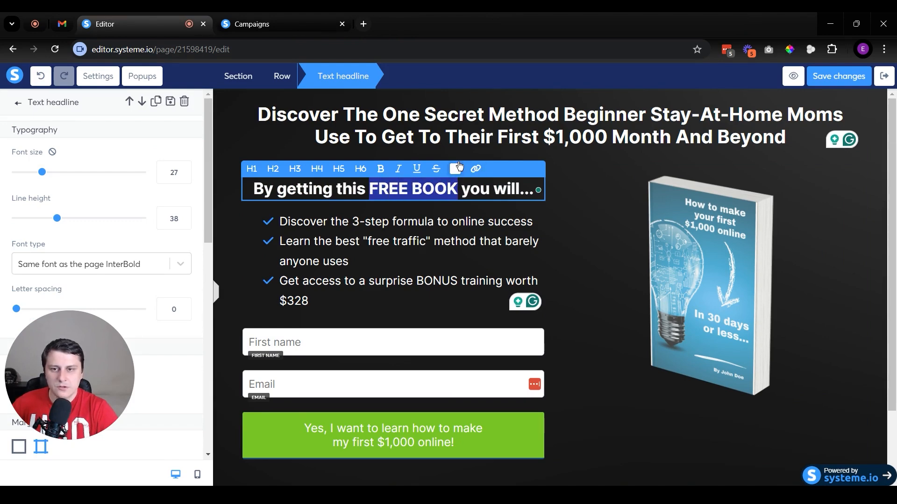
{"action": "left_click", "coordinate": [455, 169]}
{"action": "left_click", "coordinate": [521, 338]}
{"action": "left_click", "coordinate": [646, 409]}
- Make the opening words "Discover", "Learn" and "Get access" bold in the three bullet points
{"action": "left_click", "coordinate": [326, 224]}
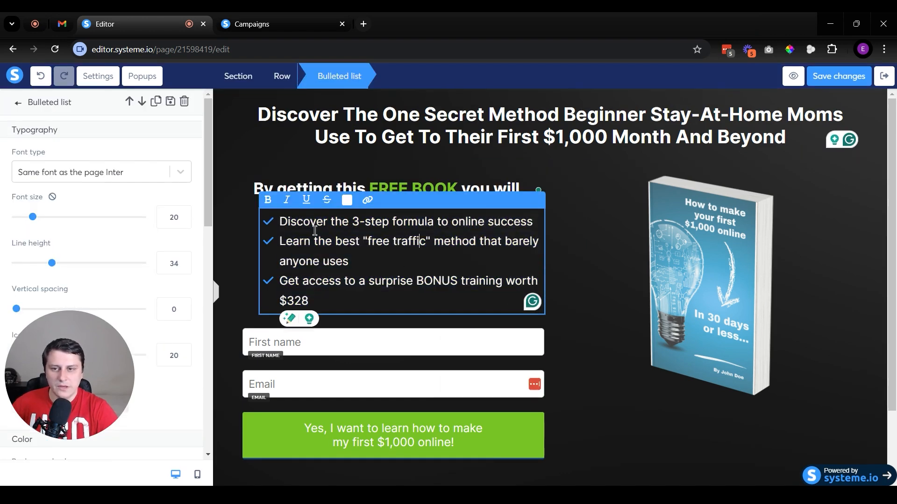
{"action": "double_click", "coordinate": [303, 231]}
{"action": "key", "text": "ctrl+b"}
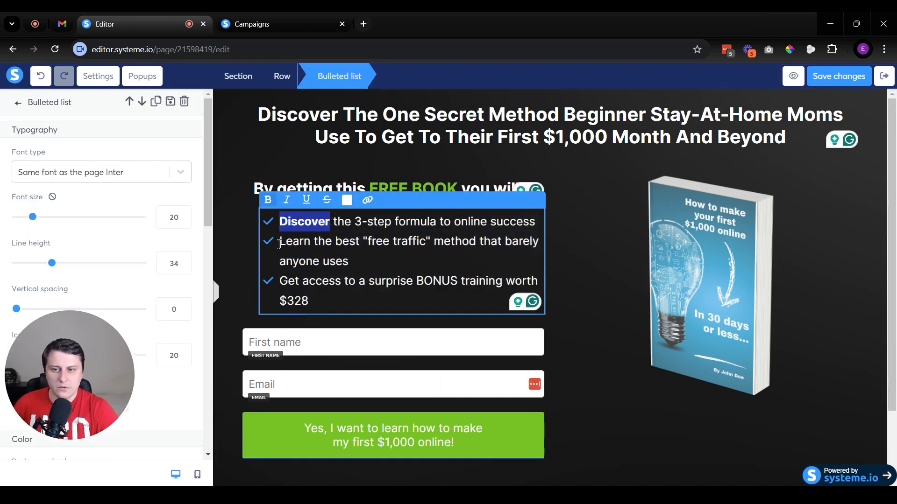
{"action": "double_click", "coordinate": [282, 243]}
{"action": "key", "text": "ctrl+b"}
{"action": "left_click_drag", "start_coordinate": [281, 282], "coordinate": [341, 283]}
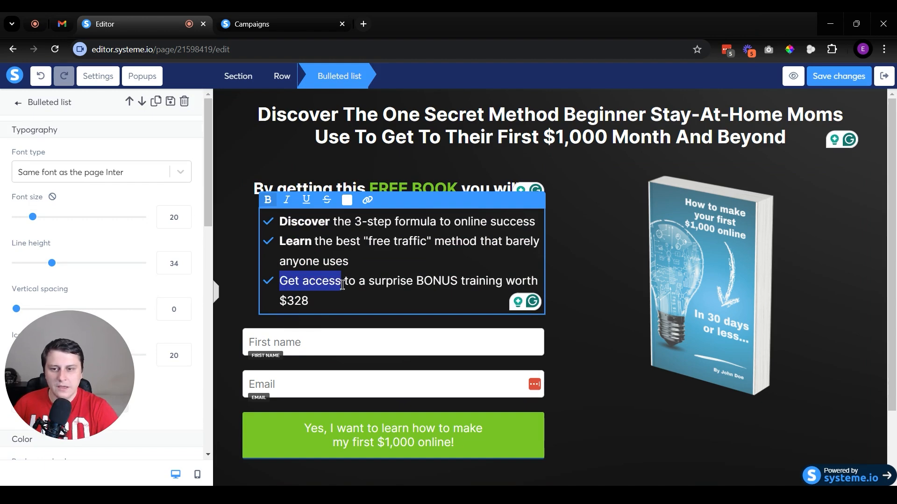
{"action": "key", "text": "ctrl+b"}
- Color the "$328" amount in the last bullet point red, D0021B
{"action": "double_click", "coordinate": [299, 301]}
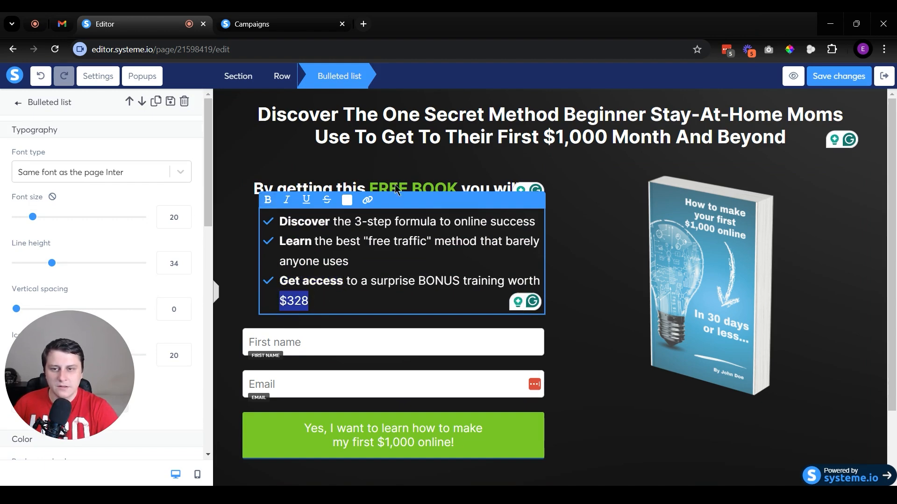
{"action": "left_click", "coordinate": [347, 200]}
{"action": "left_click", "coordinate": [366, 255]}
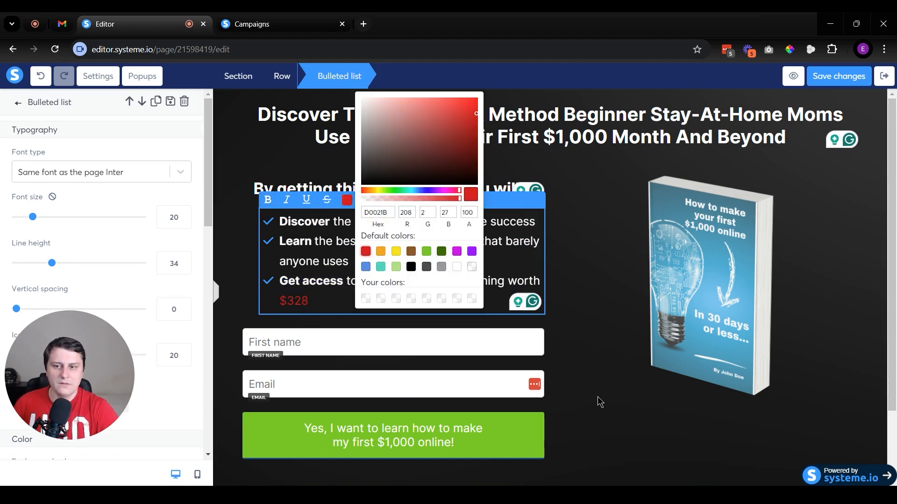
{"action": "left_click", "coordinate": [598, 397]}
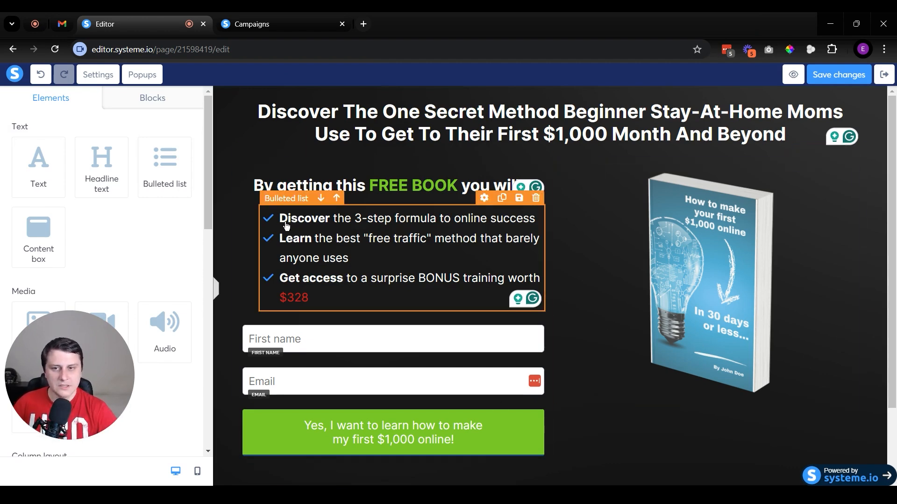
- Underline "Beginner Stay-At-Home Moms" in the squeeze page's main headline
{"action": "left_click", "coordinate": [611, 127]}
{"action": "left_click_drag", "start_coordinate": [566, 119], "coordinate": [840, 112]}
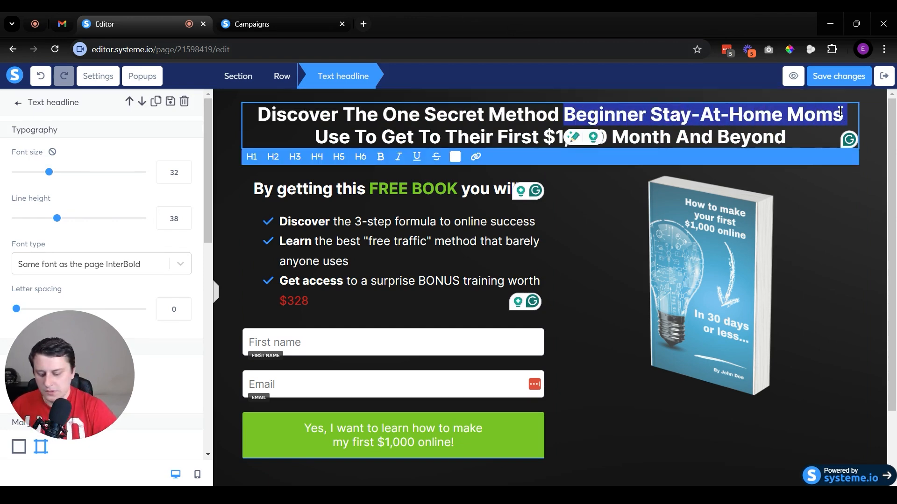
{"action": "key", "text": "ctrl+u"}
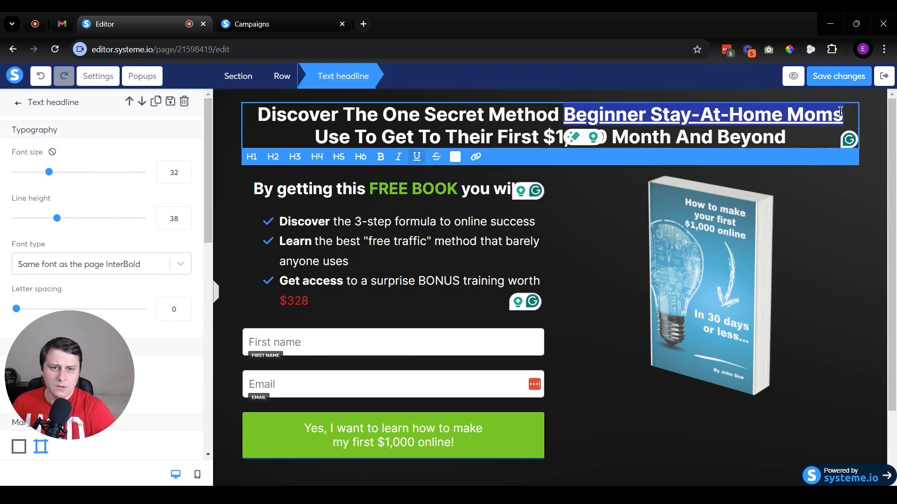
{"action": "left_click", "coordinate": [613, 275]}
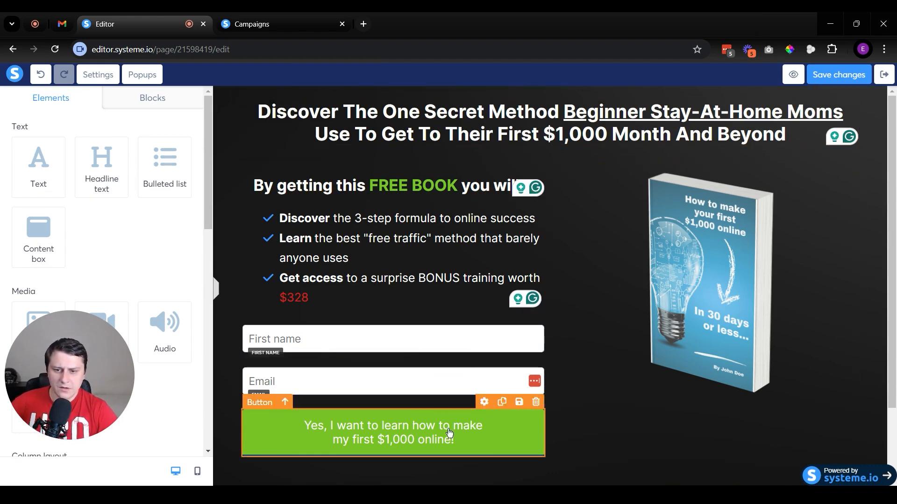
- Review the opt-in button's margin, text, color and padding settings without changing them
{"action": "left_click", "coordinate": [458, 441]}
{"action": "scroll", "coordinate": [116, 345], "scroll_direction": "down", "scroll_amount": 5}
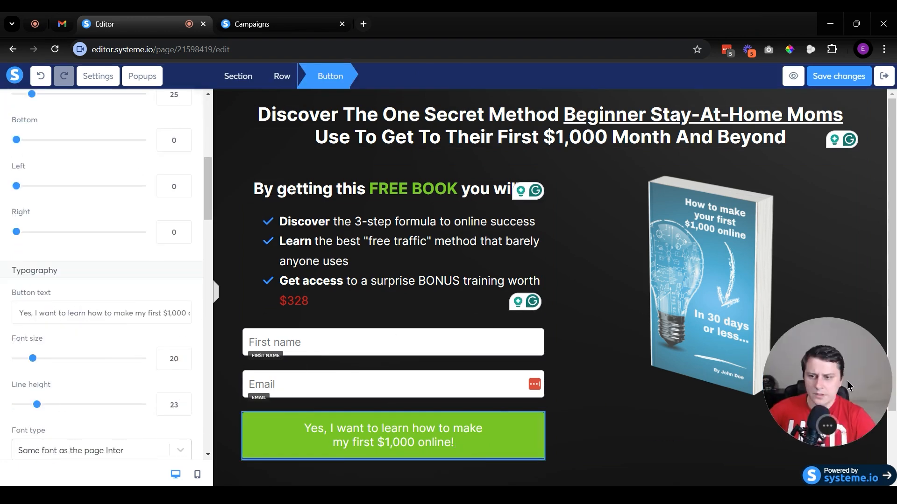
{"action": "scroll", "coordinate": [33, 341], "scroll_direction": "down", "scroll_amount": 10}
{"action": "scroll", "coordinate": [19, 280], "scroll_direction": "up", "scroll_amount": 5}
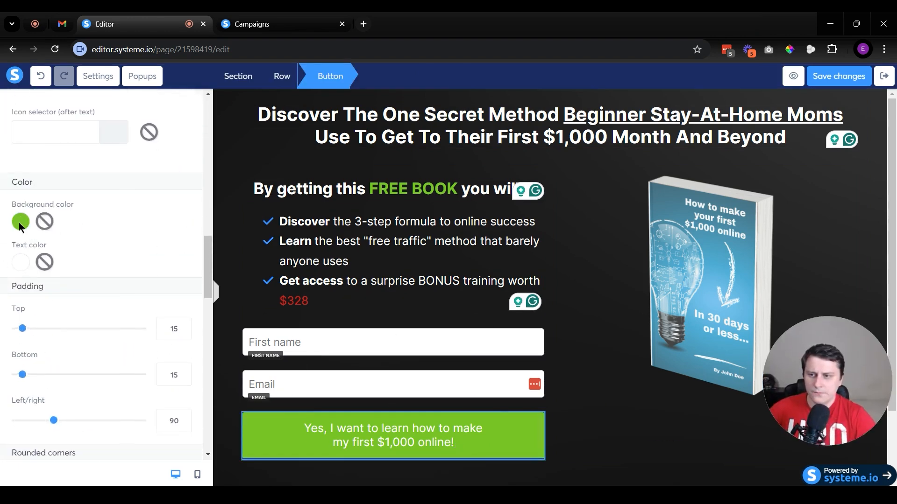
{"action": "scroll", "coordinate": [154, 408], "scroll_direction": "up", "scroll_amount": 5}
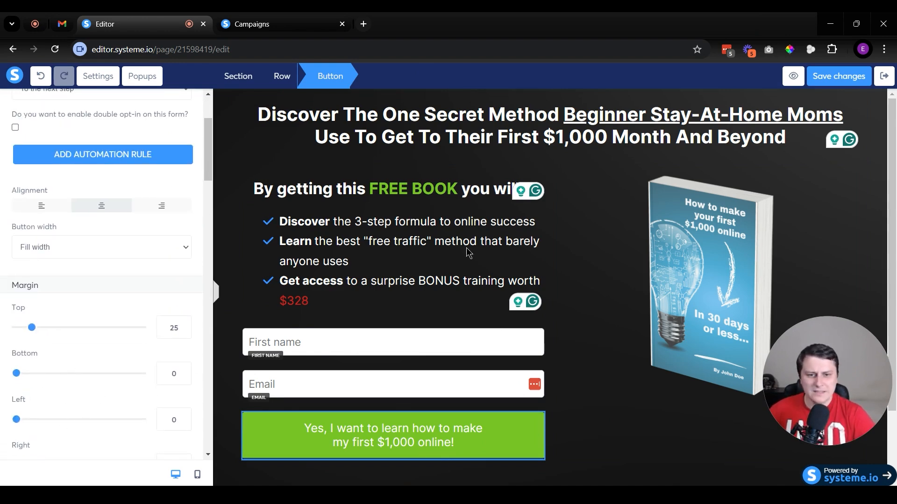
- Set the book cover image size to 300 and switch its margin to separate sides with a top margin of 0
{"action": "left_click", "coordinate": [624, 334]}
{"action": "left_click", "coordinate": [626, 312]}
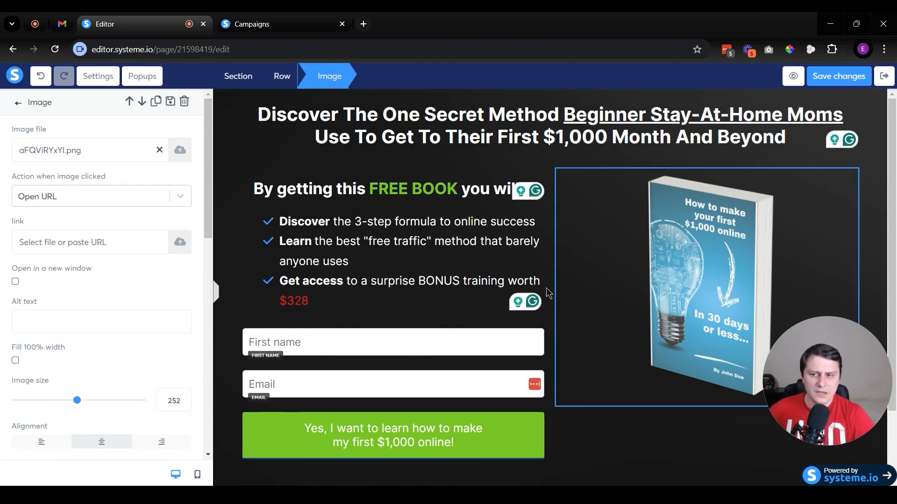
{"action": "scroll", "coordinate": [144, 277], "scroll_direction": "down", "scroll_amount": 5}
{"action": "mouse_move", "coordinate": [93, 166]}
{"action": "left_mouse_down"}
{"action": "mouse_move", "coordinate": [111, 167]}
{"action": "mouse_move", "coordinate": [89, 167]}
{"action": "left_mouse_up"}
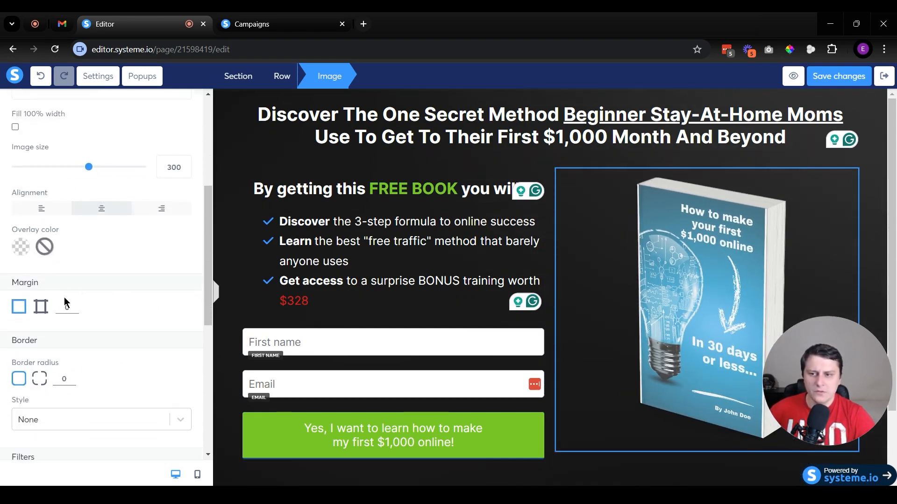
{"action": "left_click", "coordinate": [41, 307]}
{"action": "mouse_move", "coordinate": [17, 348]}
{"action": "left_mouse_down"}
{"action": "mouse_move", "coordinate": [80, 348]}
{"action": "mouse_move", "coordinate": [2, 349]}
{"action": "left_mouse_up"}
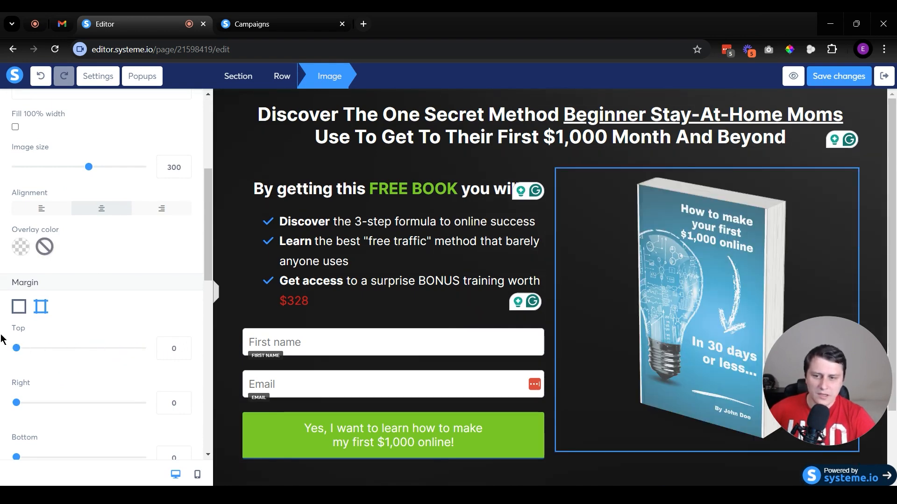
{"action": "left_click", "coordinate": [596, 290]}
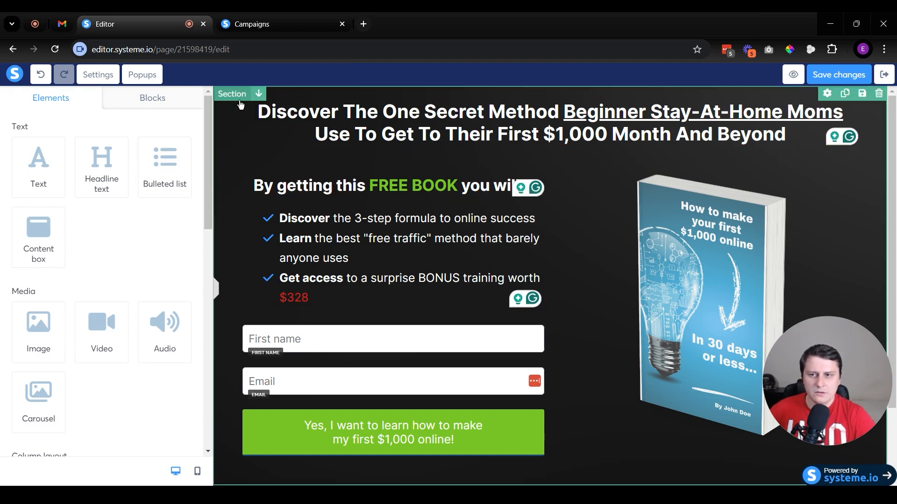
- Remove the main section's background image and set its background color to brown, 8B572A
{"action": "left_click", "coordinate": [229, 147]}
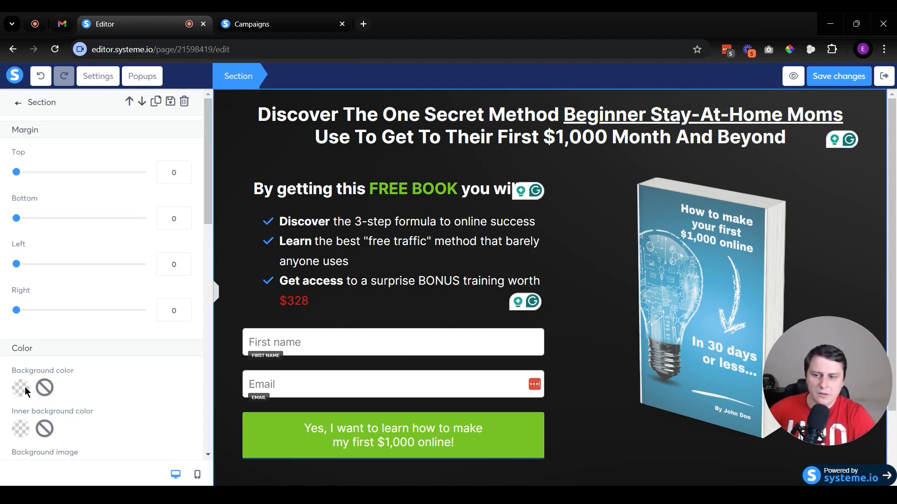
{"action": "scroll", "coordinate": [24, 387], "scroll_direction": "down", "scroll_amount": 3}
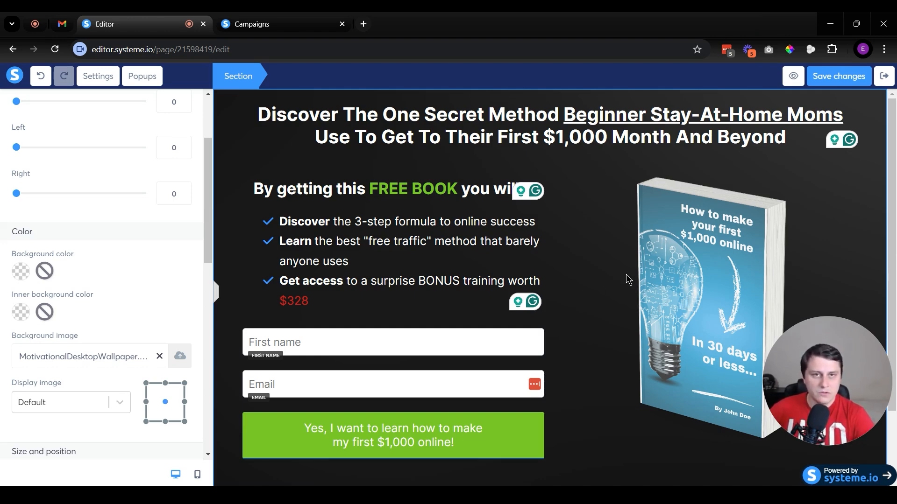
{"action": "left_click", "coordinate": [159, 356]}
{"action": "left_click", "coordinate": [27, 275]}
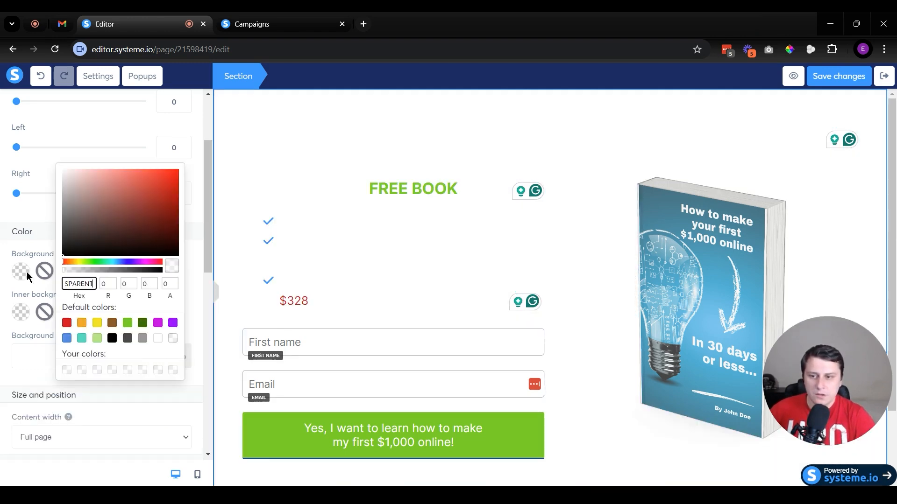
{"action": "left_click", "coordinate": [112, 323]}
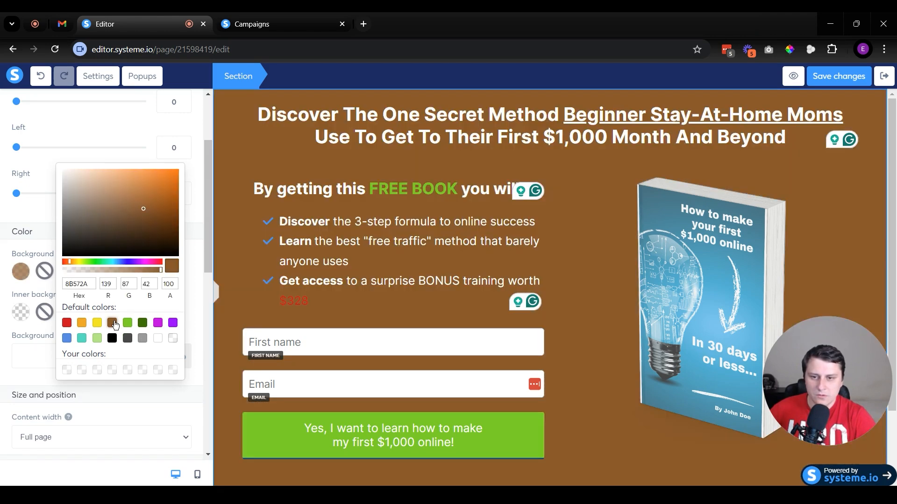
{"action": "left_click", "coordinate": [589, 433]}
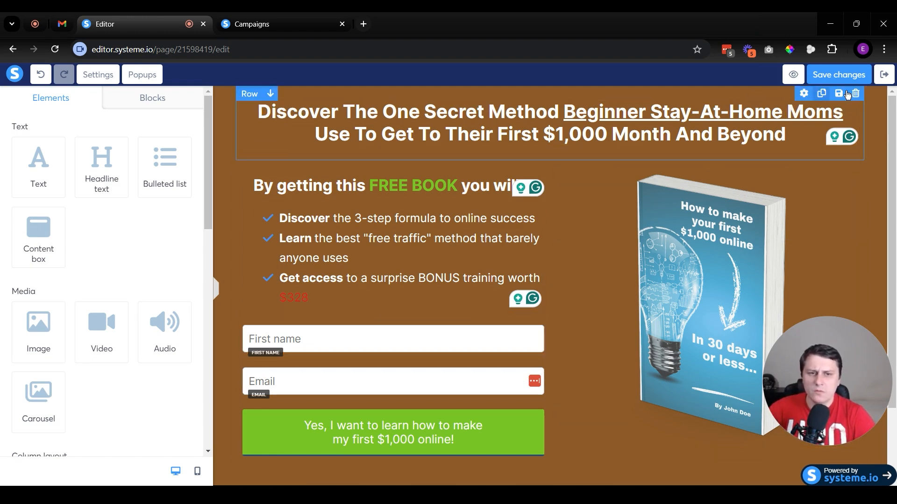
- Save the squeeze page, exit the editor and open the configuration of the Bridge to OTO funnel step
{"action": "left_click", "coordinate": [856, 78]}
{"action": "left_click", "coordinate": [884, 77]}
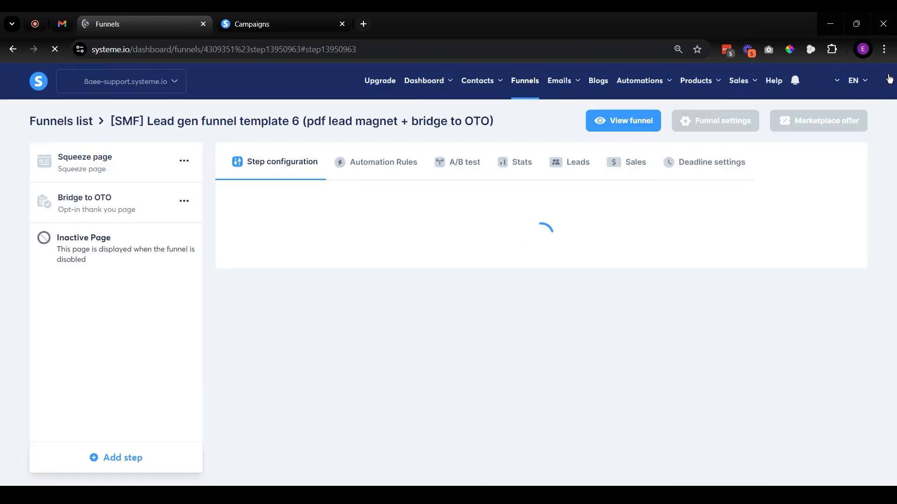
{"action": "left_click", "coordinate": [117, 201]}
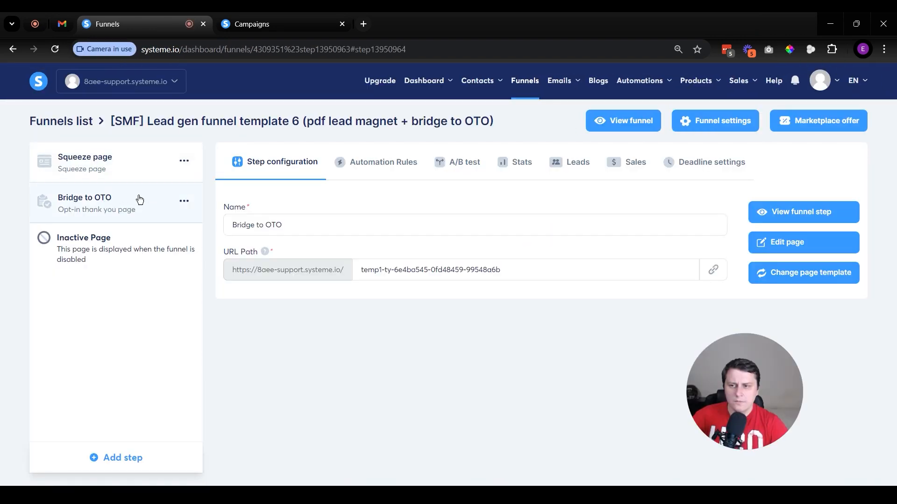
- Set the URL path of the Bridge to OTO funnel step to guide-ty
{"action": "left_click_drag", "start_coordinate": [509, 270], "coordinate": [12, 273]}
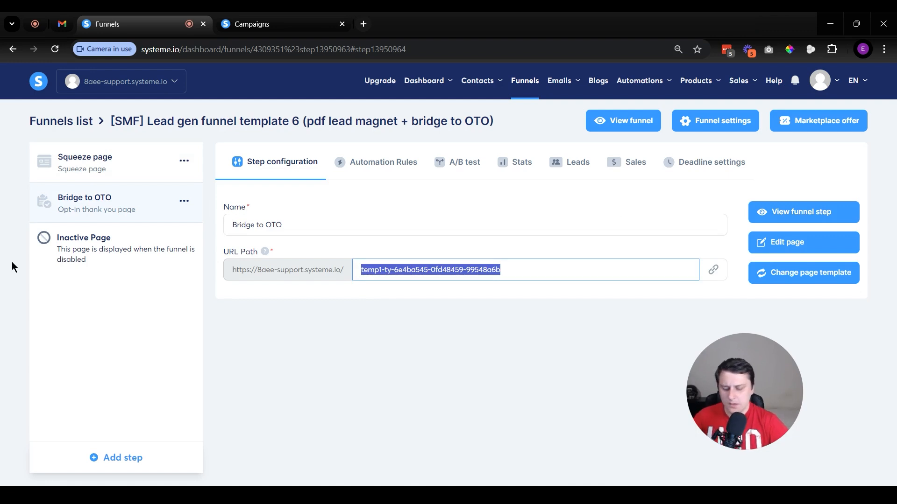
{"action": "type", "text": "guide-ty"}
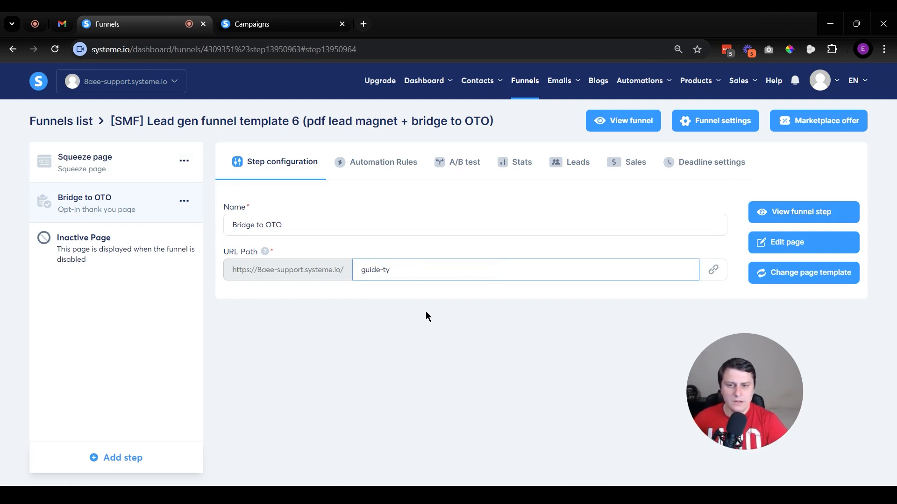
{"action": "left_click_drag", "start_coordinate": [427, 265], "coordinate": [343, 271]}
{"action": "left_click", "coordinate": [449, 376]}
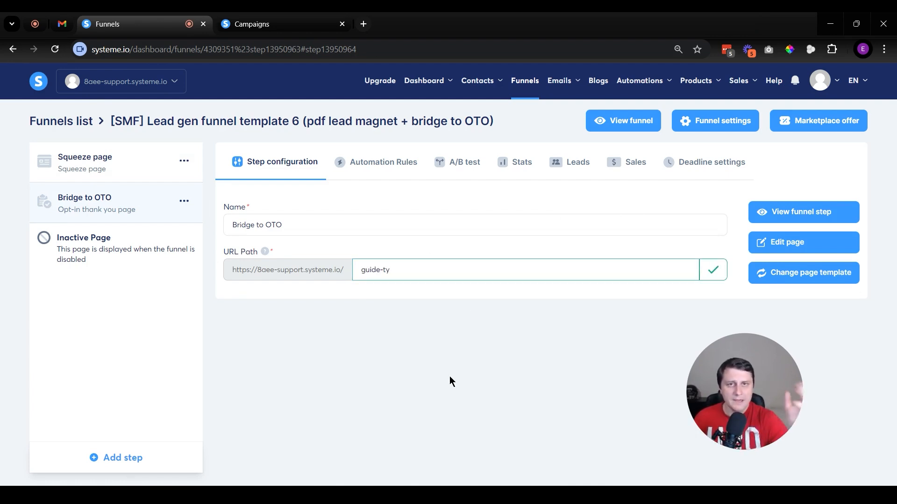
{"action": "left_click_drag", "start_coordinate": [423, 276], "coordinate": [377, 268]}
{"action": "left_click", "coordinate": [392, 320]}
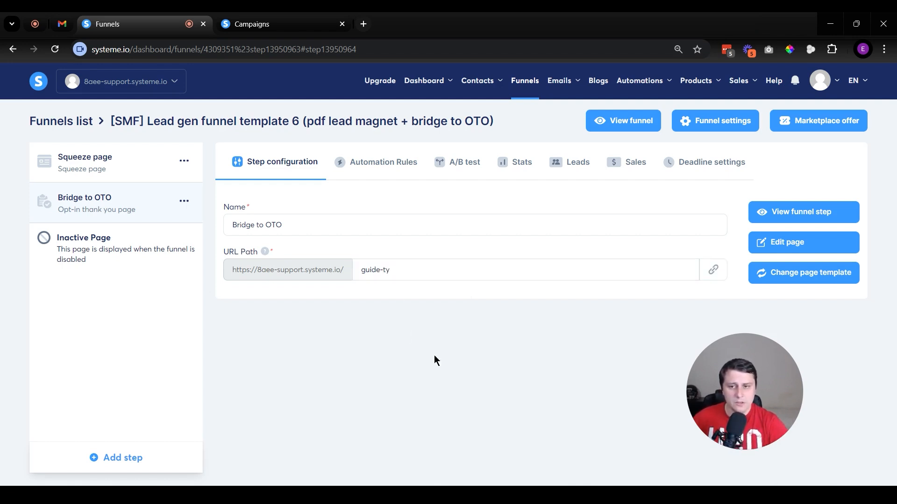
{"action": "left_click_drag", "start_coordinate": [361, 271], "coordinate": [379, 275]}
{"action": "left_click", "coordinate": [456, 271]}
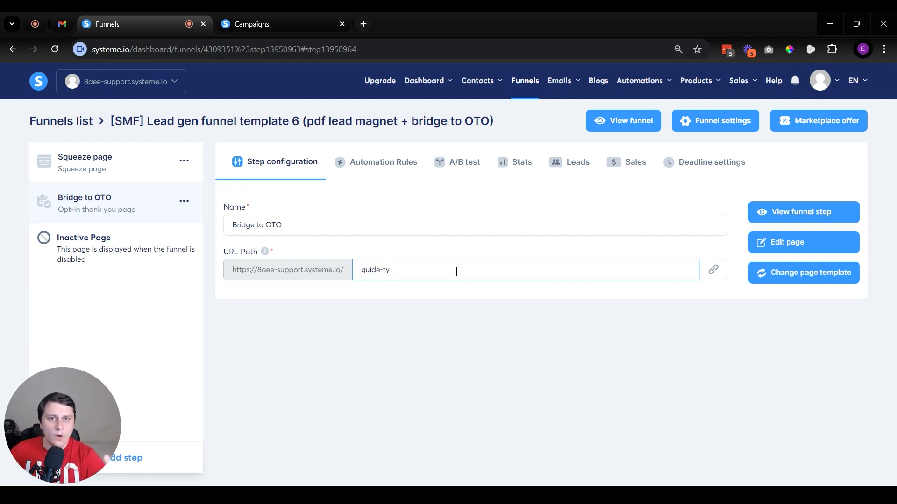
{"action": "left_click", "coordinate": [439, 351]}
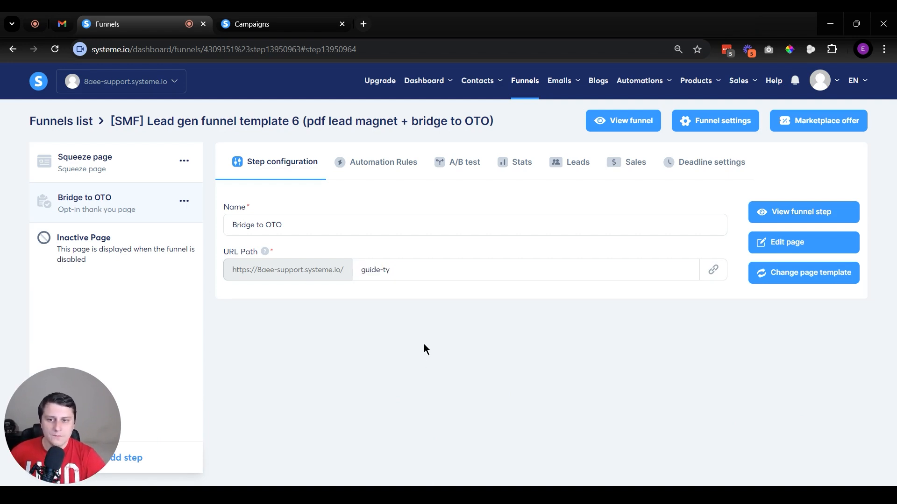
- Open the Bridge to OTO page in the editor and examine its headline, bulleted list, image and video training button
{"action": "left_click", "coordinate": [777, 244]}
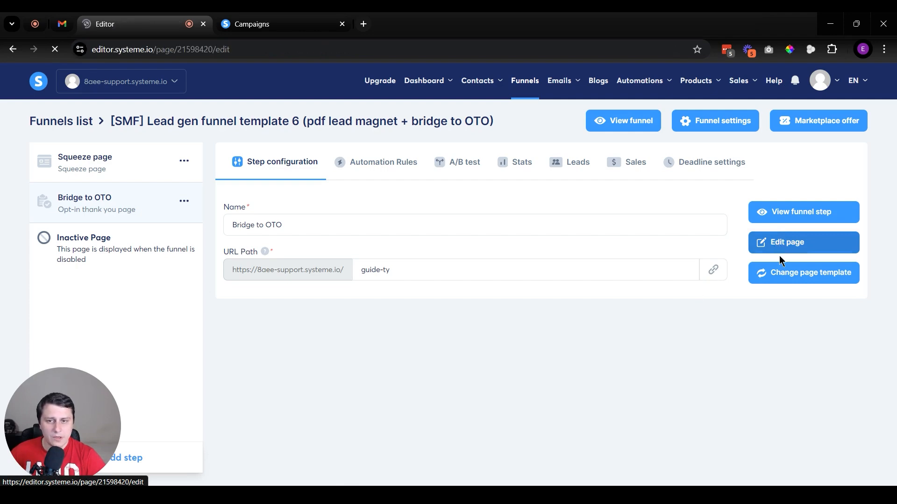
{"action": "scroll", "coordinate": [576, 315], "scroll_direction": "down", "scroll_amount": 5}
{"action": "scroll", "coordinate": [576, 313], "scroll_direction": "up", "scroll_amount": 5}
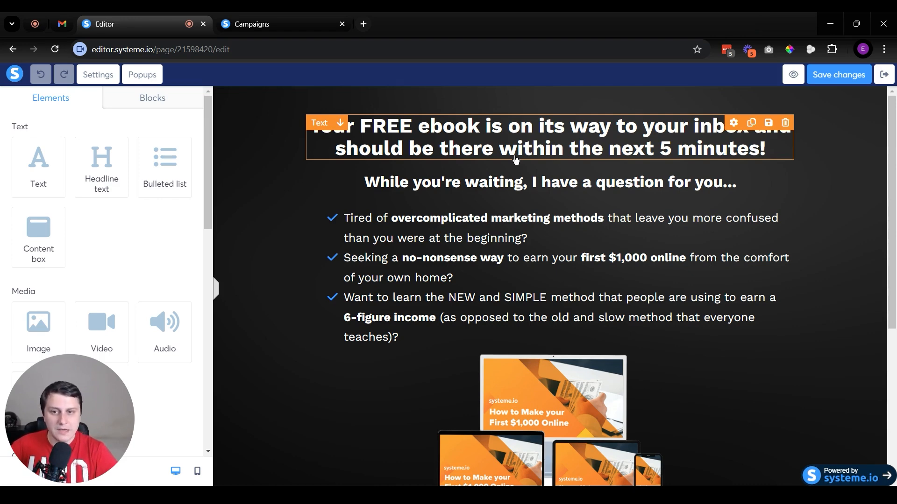
{"action": "scroll", "coordinate": [481, 164], "scroll_direction": "down", "scroll_amount": 1}
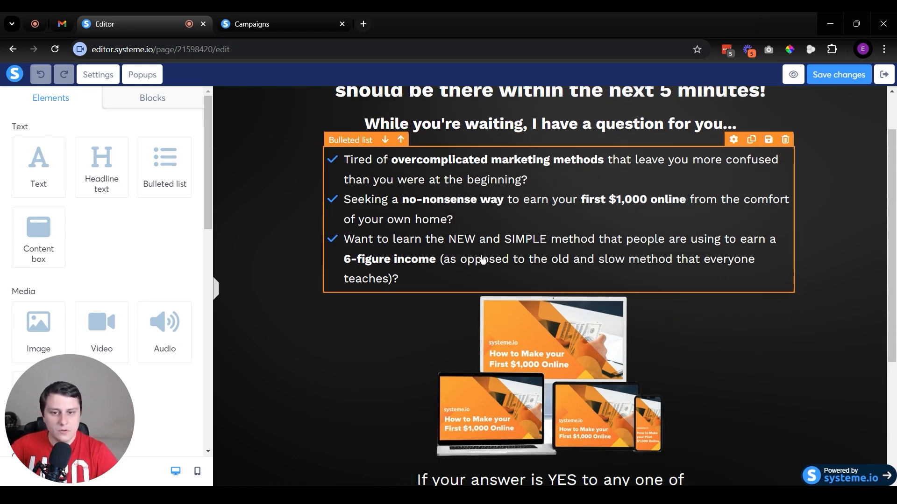
{"action": "scroll", "coordinate": [483, 303], "scroll_direction": "down", "scroll_amount": 3}
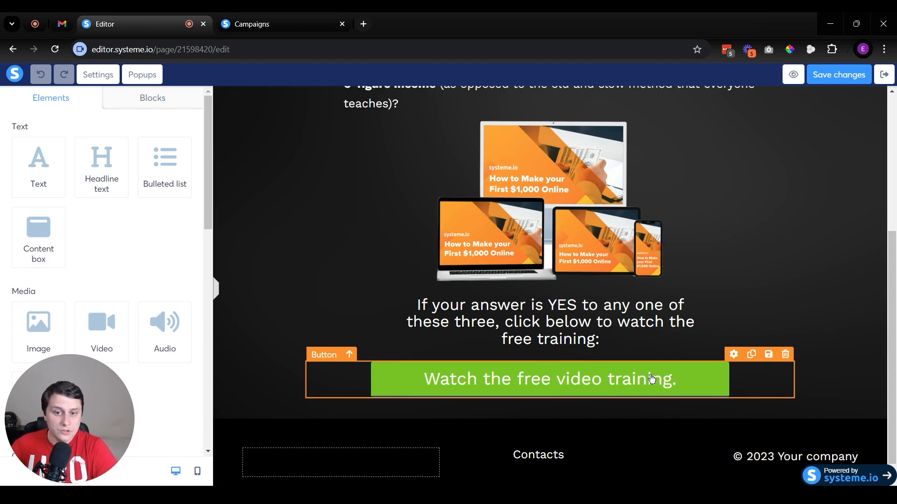
{"action": "left_click", "coordinate": [594, 389]}
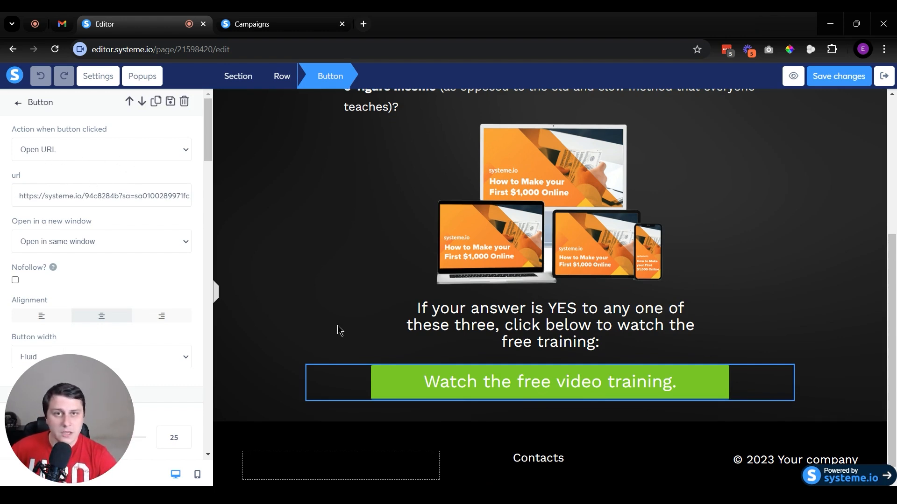
{"action": "left_click", "coordinate": [727, 309]}
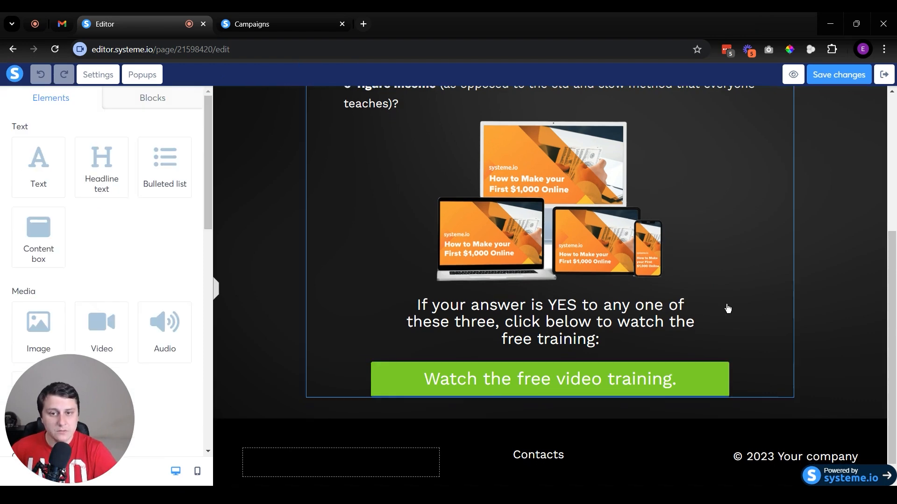
{"action": "scroll", "coordinate": [750, 316], "scroll_direction": "up", "scroll_amount": 4}
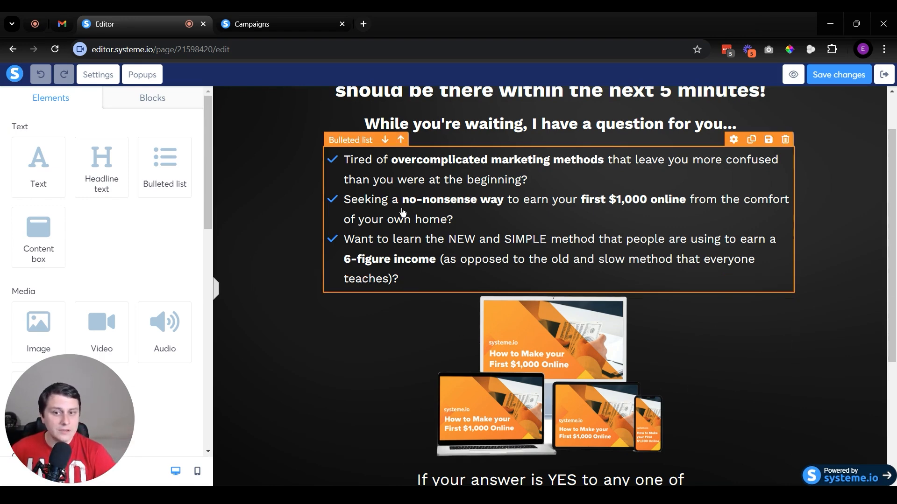
{"action": "scroll", "coordinate": [577, 332], "scroll_direction": "up", "scroll_amount": 1}
{"action": "scroll", "coordinate": [623, 432], "scroll_direction": "down", "scroll_amount": 4}
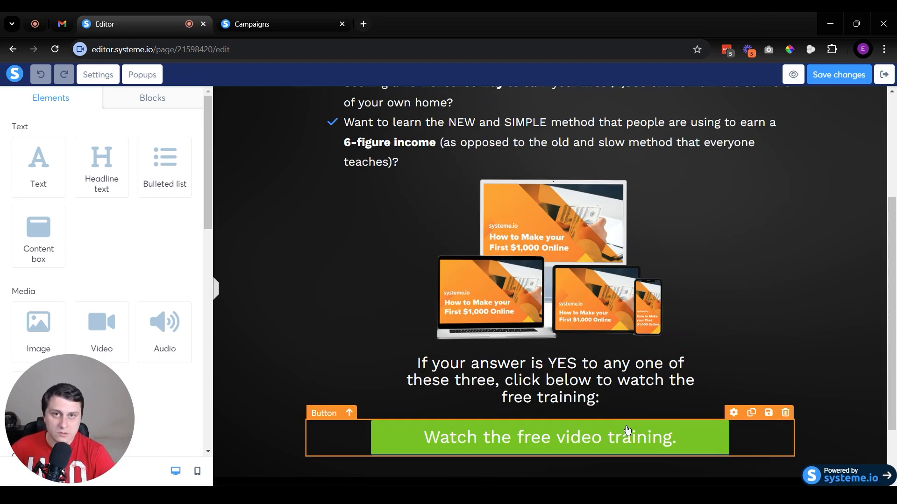
{"action": "scroll", "coordinate": [627, 429], "scroll_direction": "up", "scroll_amount": 4}
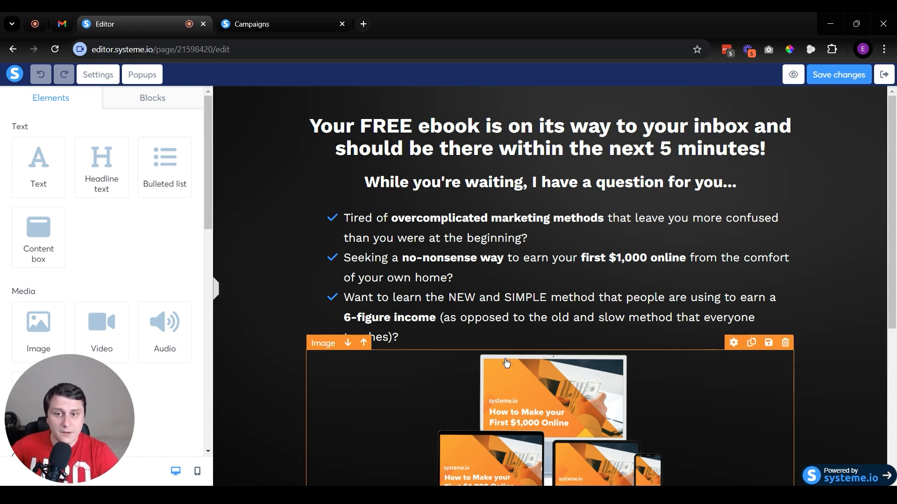
{"action": "left_click", "coordinate": [574, 306]}
{"action": "left_click", "coordinate": [491, 278]}
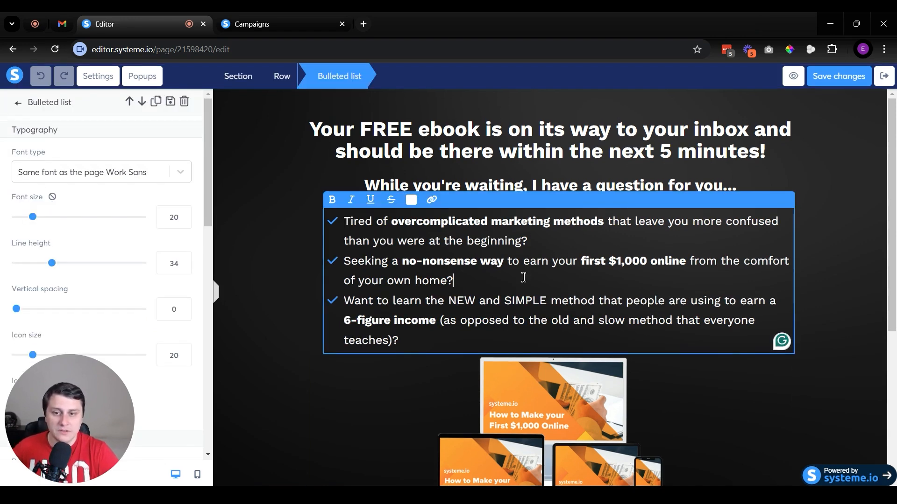
{"action": "type", "text": "xcxcx"}
{"action": "key", "text": "BackSpace"}
{"action": "key", "text": "BackSpace"}
{"action": "key", "text": "BackSpace"}
{"action": "key", "text": "BackSpace"}
{"action": "key", "text": "BackSpace"}
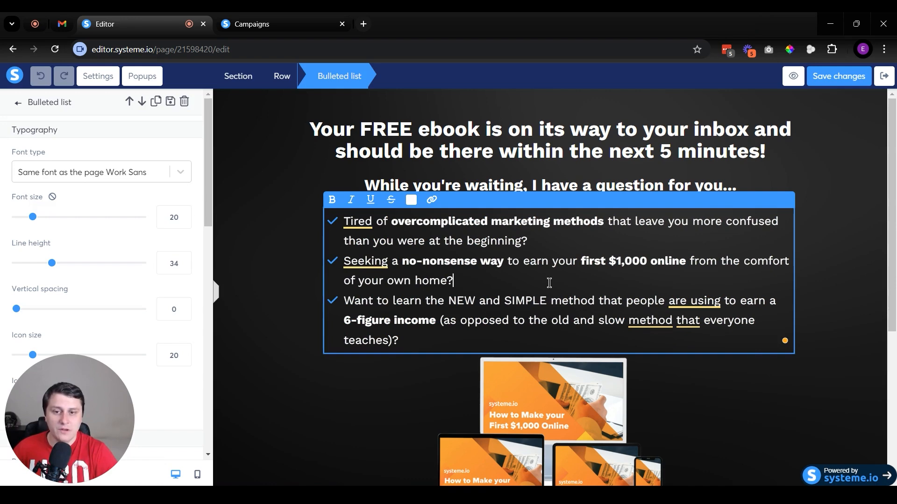
{"action": "left_click", "coordinate": [420, 140]}
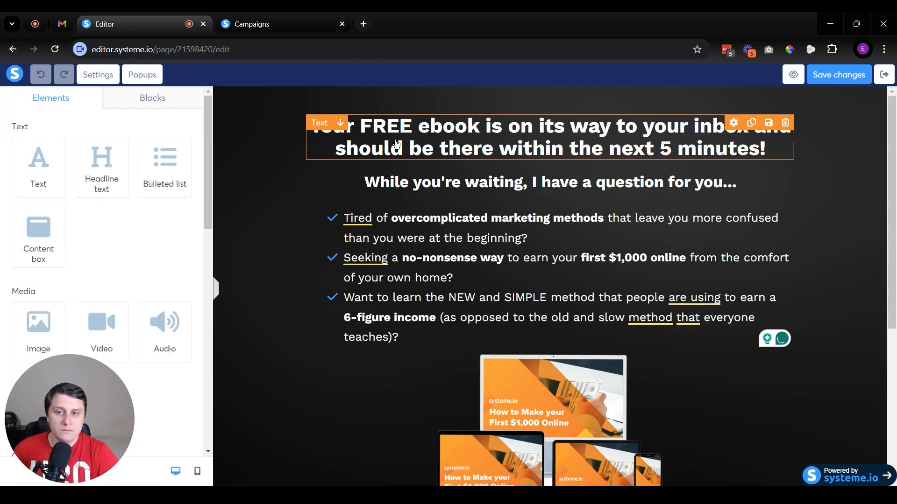
- Color the words "FREE ebook" in the Bridge to OTO page's headline blue using the default palette
{"action": "left_click_drag", "start_coordinate": [372, 131], "coordinate": [480, 135]}
{"action": "left_click", "coordinate": [499, 134]}
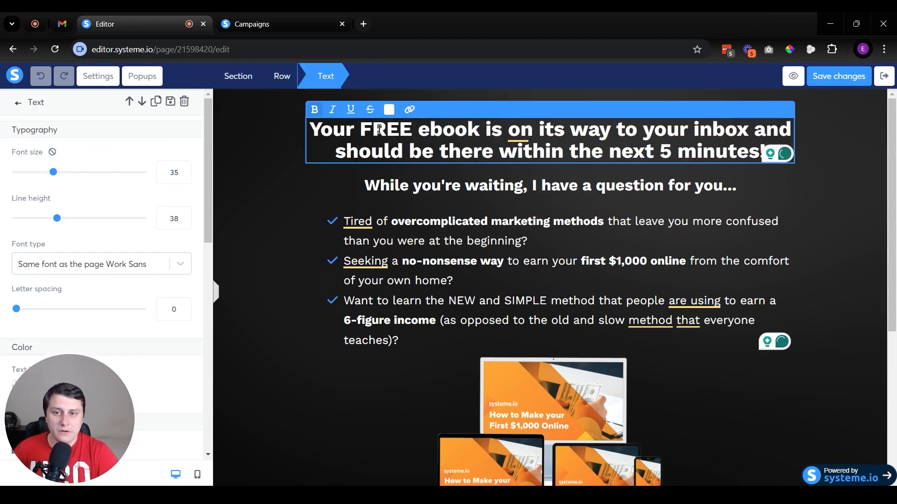
{"action": "left_click_drag", "start_coordinate": [358, 128], "coordinate": [479, 132]}
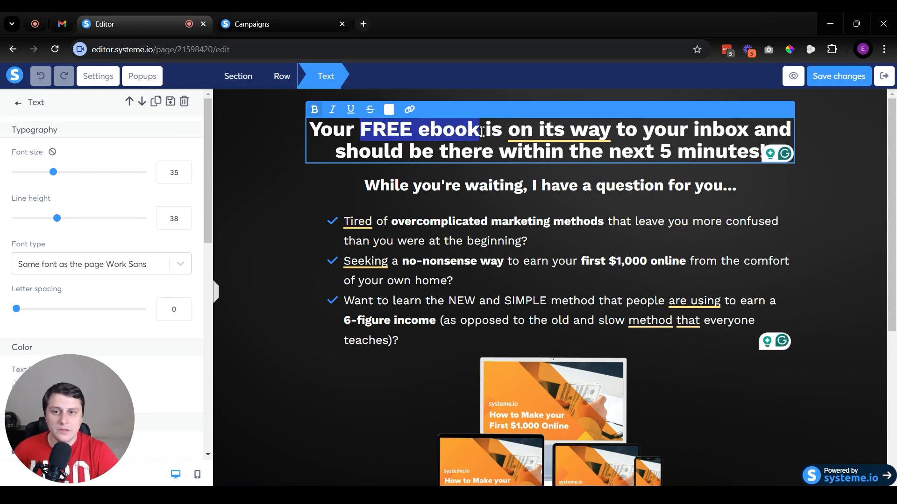
{"action": "left_click", "coordinate": [391, 111]}
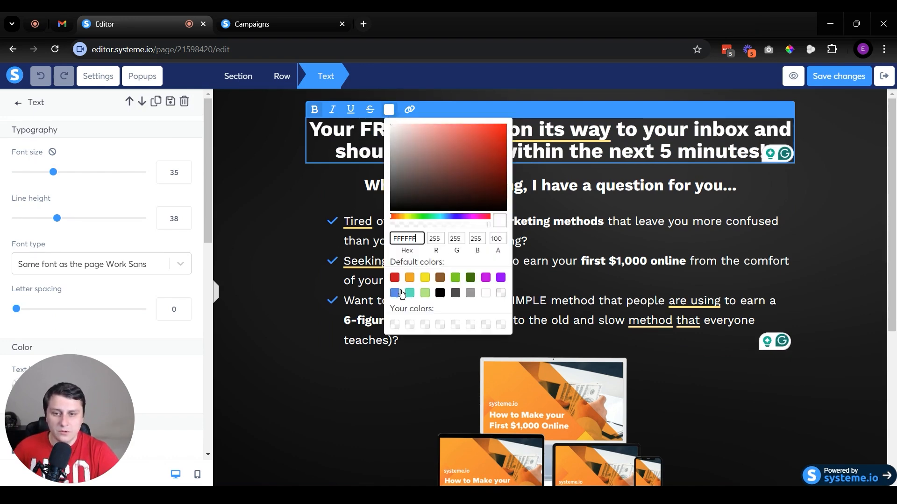
{"action": "left_click", "coordinate": [395, 293]}
{"action": "left_click", "coordinate": [561, 200]}
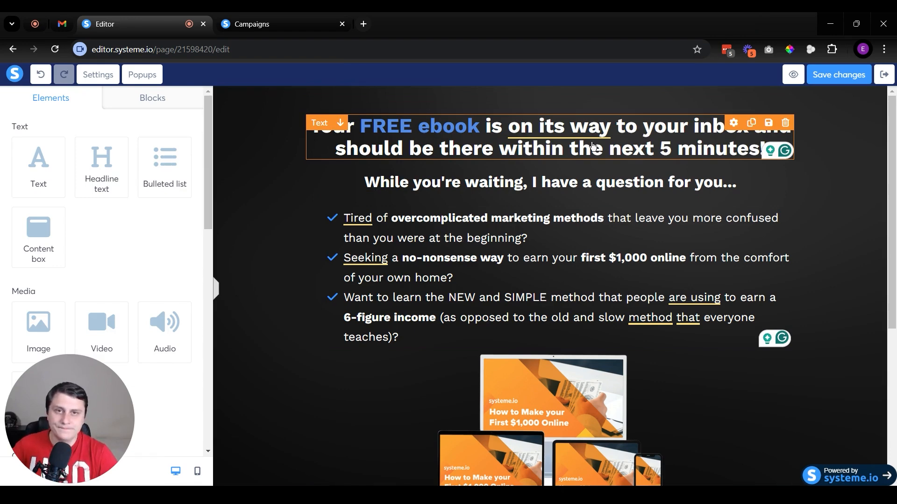
- Examine the main section's settings and the link URL of the "Watch the free video training." button
{"action": "left_click", "coordinate": [256, 367]}
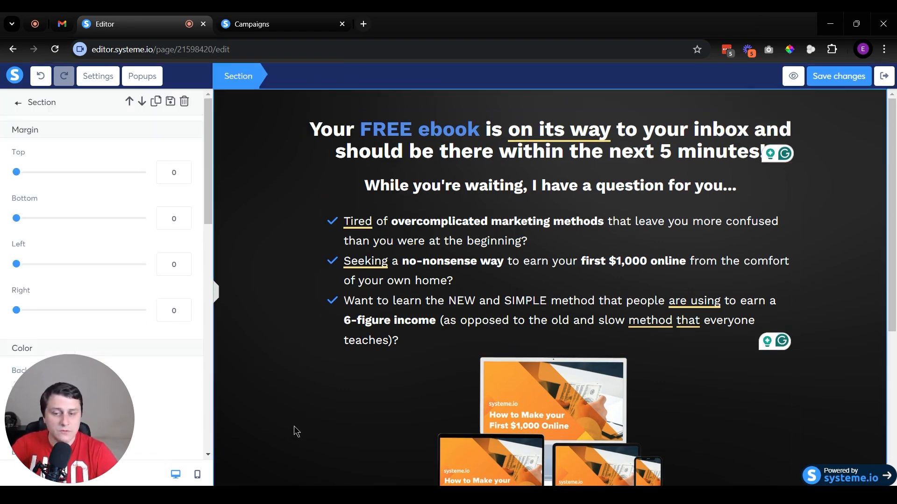
{"action": "left_click", "coordinate": [264, 447]}
{"action": "scroll", "coordinate": [817, 293], "scroll_direction": "down", "scroll_amount": 5}
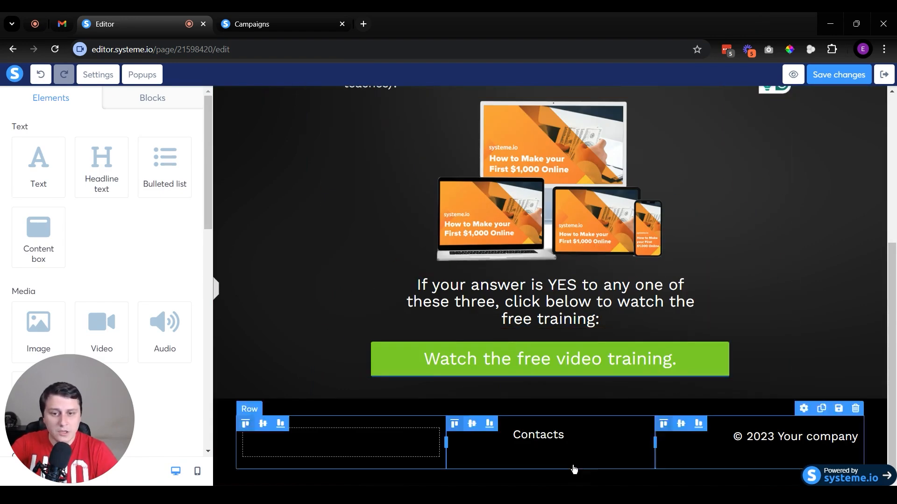
{"action": "left_click", "coordinate": [544, 362]}
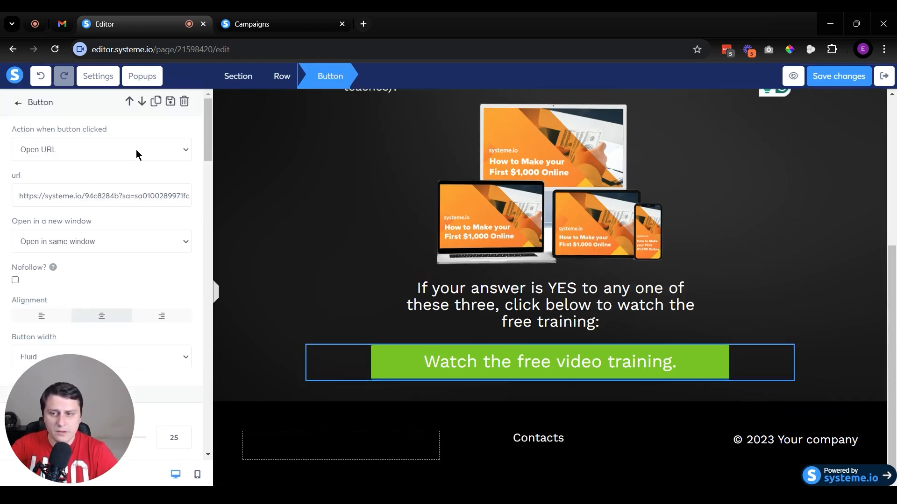
{"action": "left_click_drag", "start_coordinate": [26, 196], "coordinate": [116, 196]}
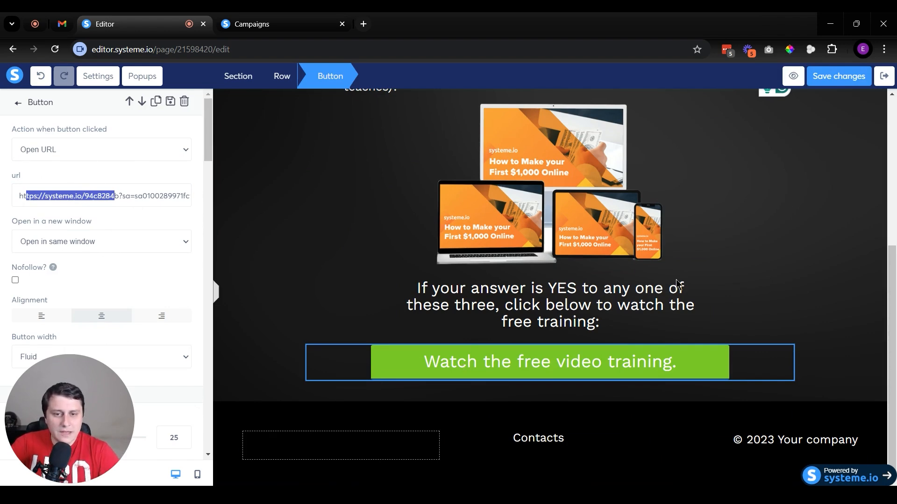
{"action": "left_click", "coordinate": [750, 273]}
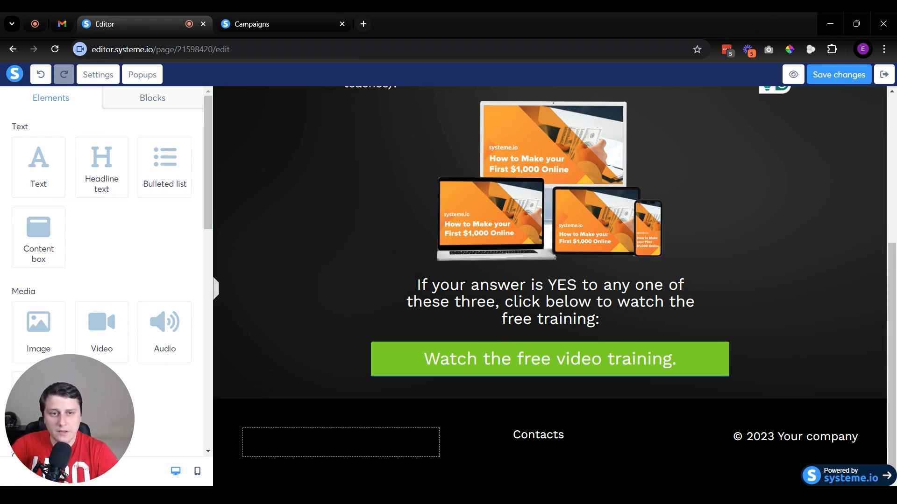
- Save the Bridge to OTO page, exit the editor and check the configurations of the Squeeze page and Bridge to OTO steps
{"action": "left_click", "coordinate": [852, 76]}
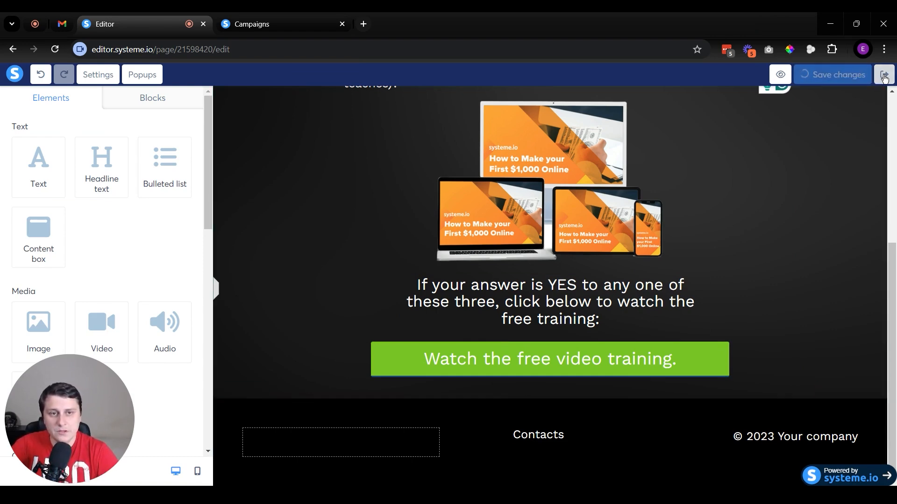
{"action": "left_click", "coordinate": [884, 76]}
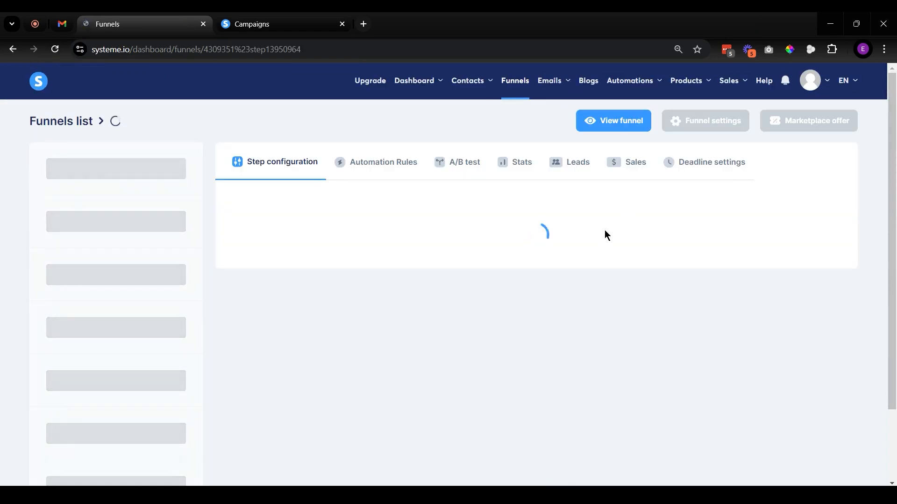
{"action": "left_click", "coordinate": [133, 169]}
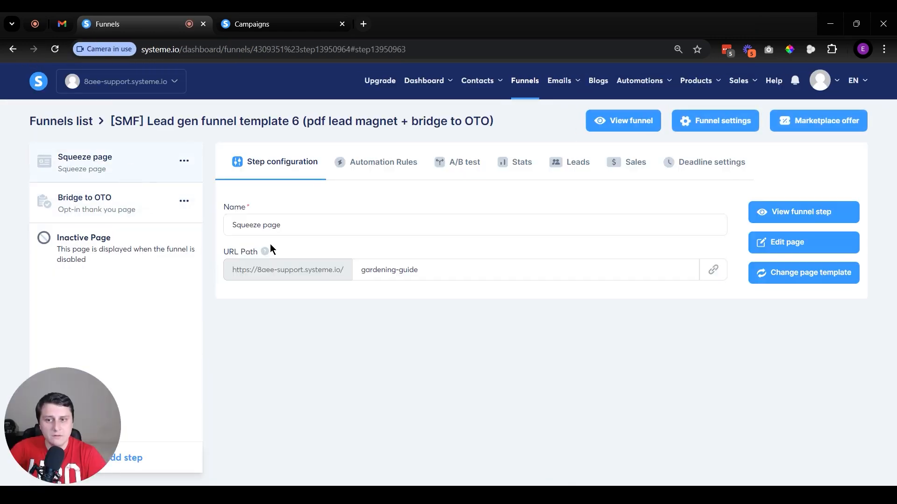
{"action": "left_click", "coordinate": [128, 218]}
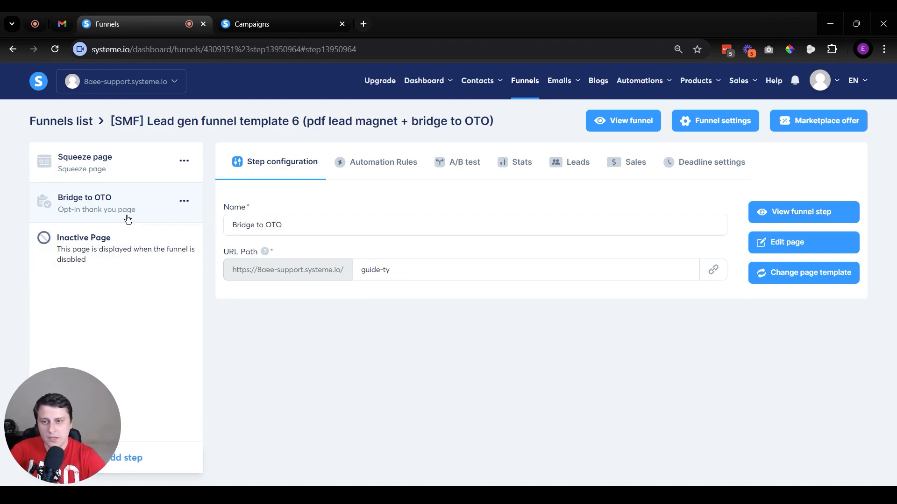
- Add an automation rule with the "Funnel step form subscribed" trigger to the Squeeze page step
{"action": "left_click", "coordinate": [133, 163]}
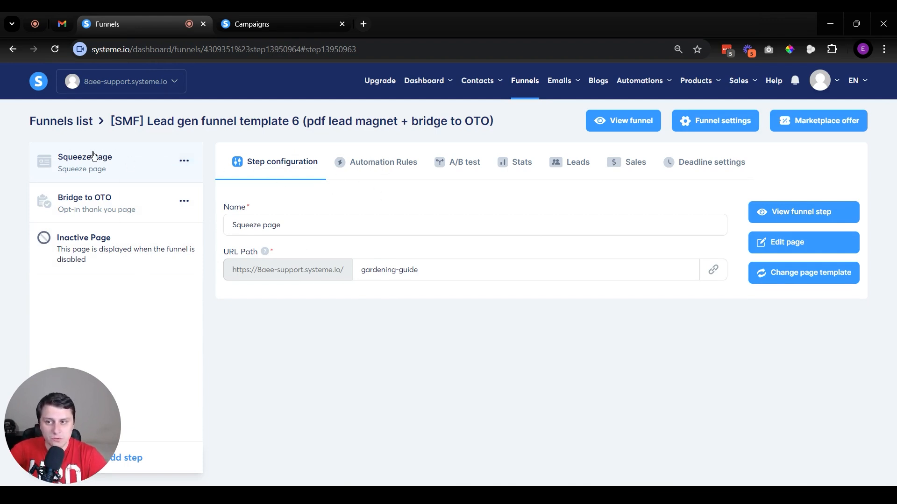
{"action": "left_click", "coordinate": [359, 166]}
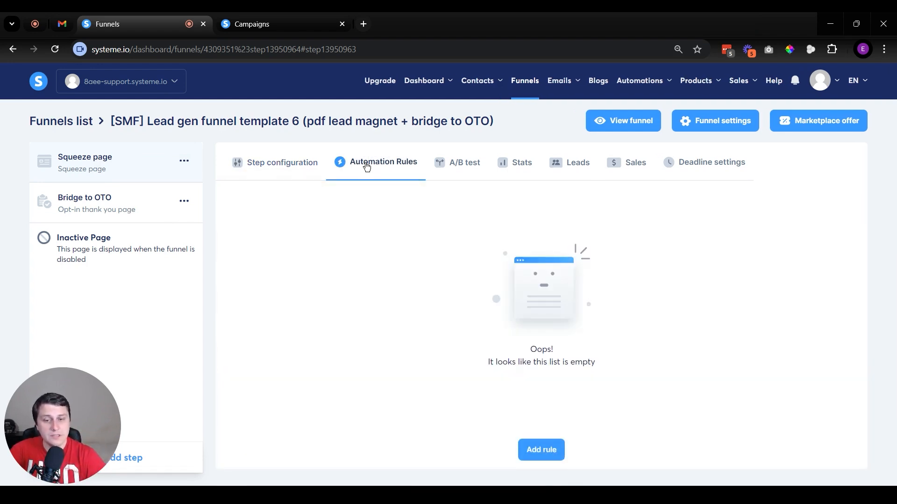
{"action": "left_click", "coordinate": [537, 450]}
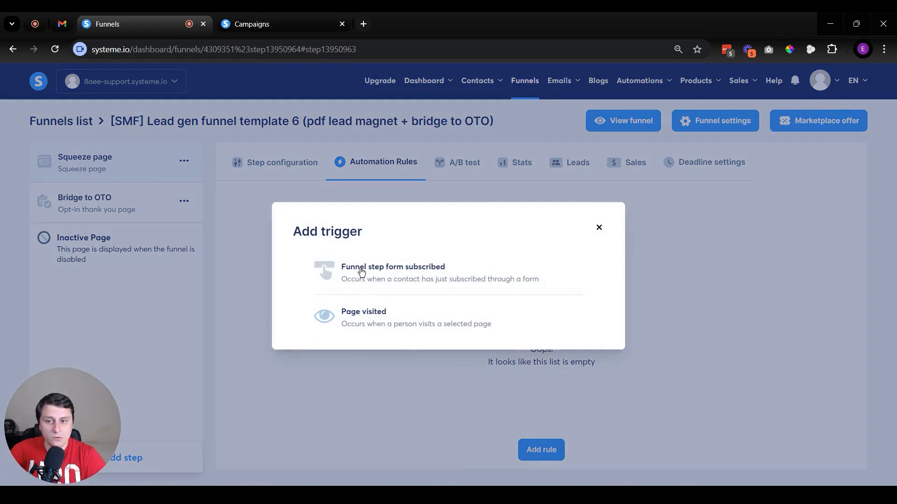
{"action": "left_click", "coordinate": [407, 284]}
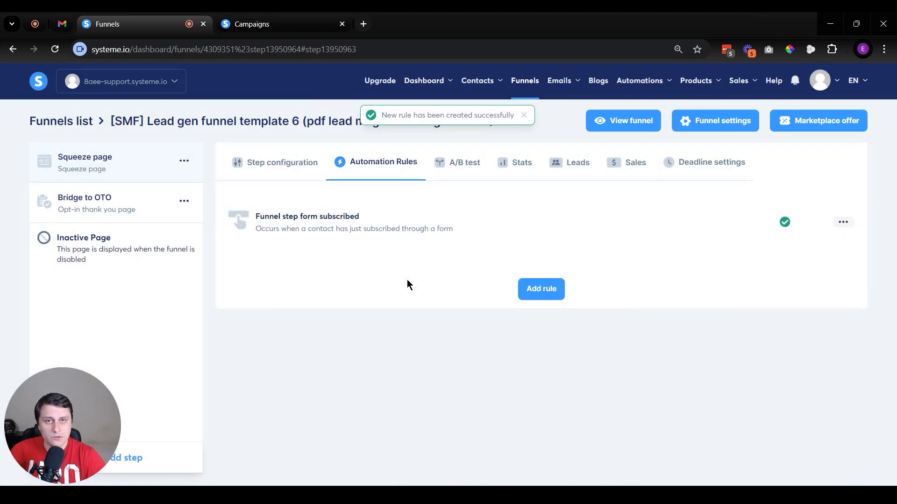
- Add a "Subscribe to campaign" action for "[SMF] Free book confirmation email" to the Squeeze page's form-subscribed rule and save the rule
{"action": "left_click", "coordinate": [843, 223]}
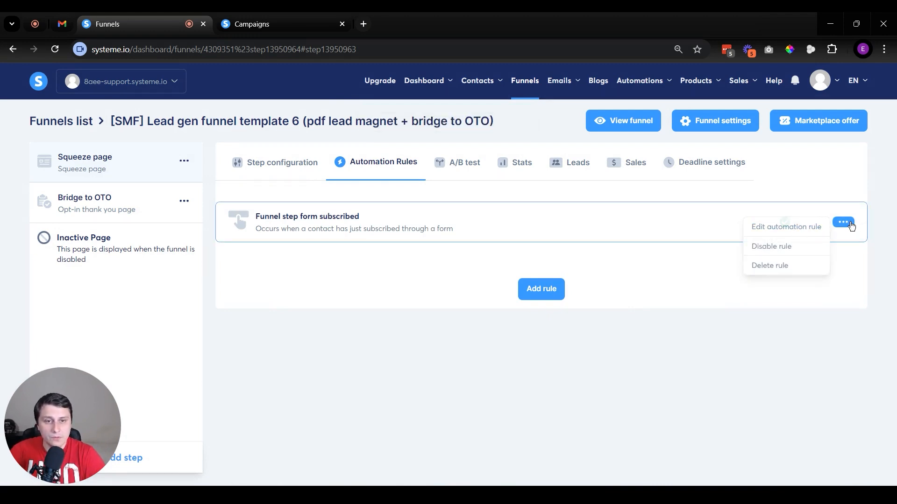
{"action": "left_click", "coordinate": [800, 231]}
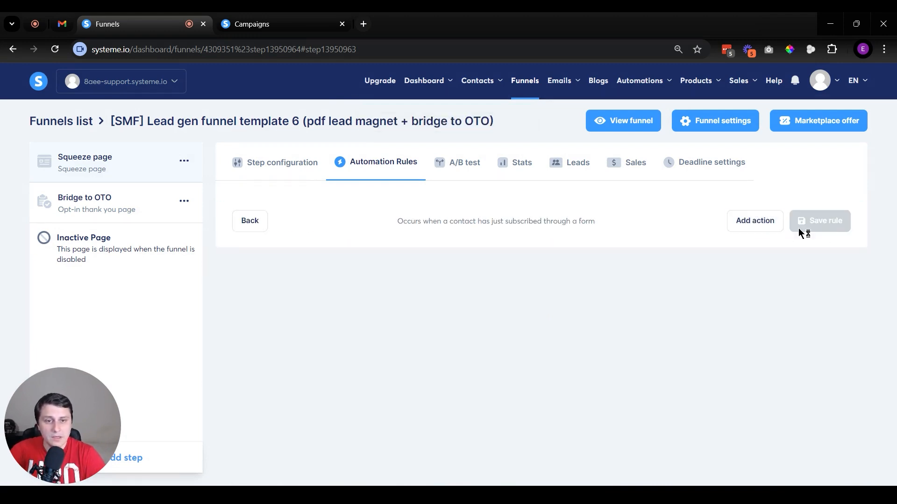
{"action": "left_click", "coordinate": [765, 223]}
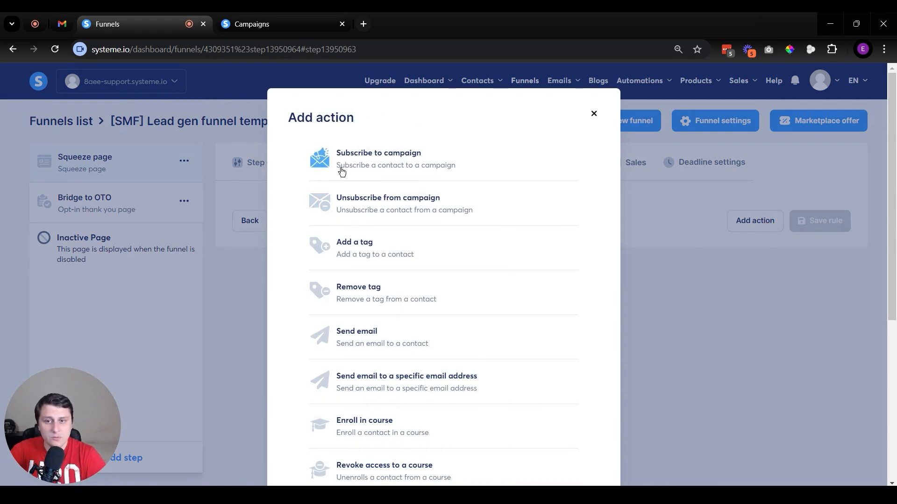
{"action": "left_click", "coordinate": [381, 163]}
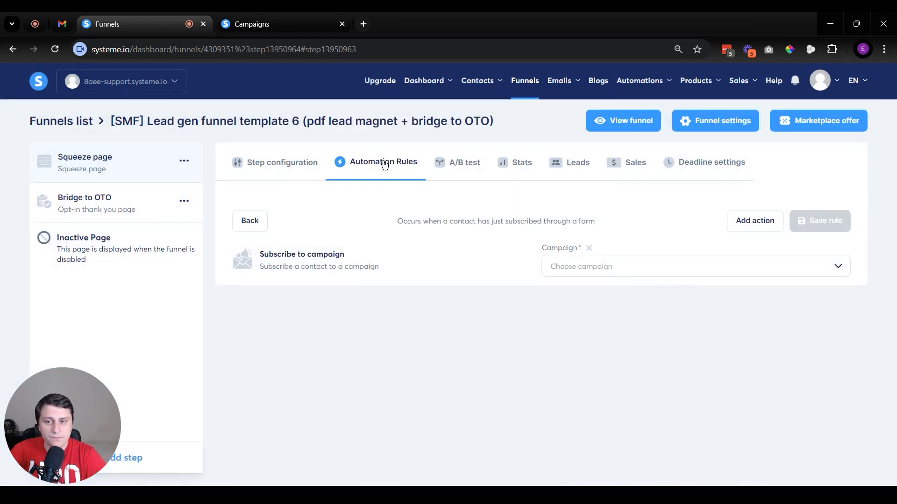
{"action": "left_click", "coordinate": [613, 266]}
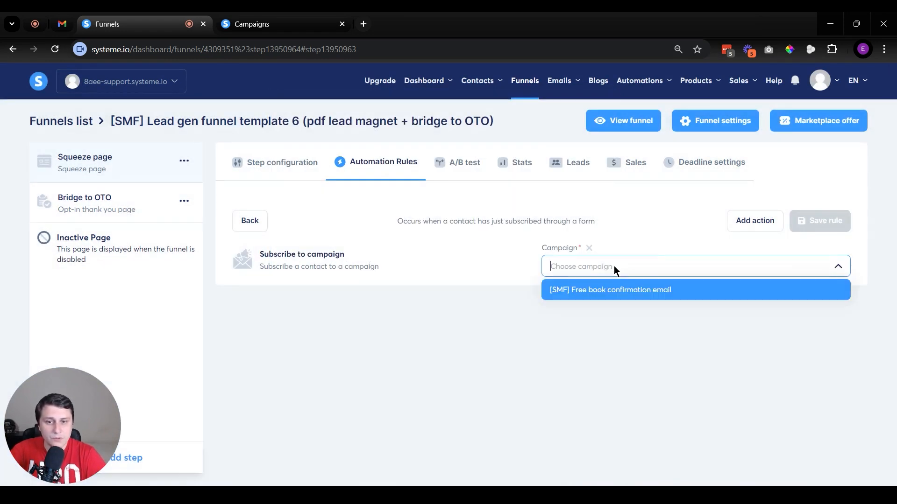
{"action": "left_click", "coordinate": [664, 292]}
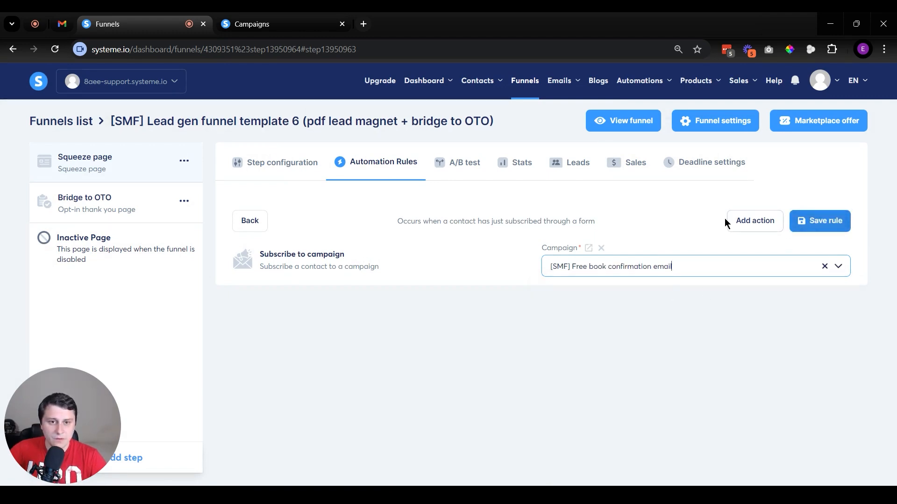
{"action": "left_click", "coordinate": [749, 221]}
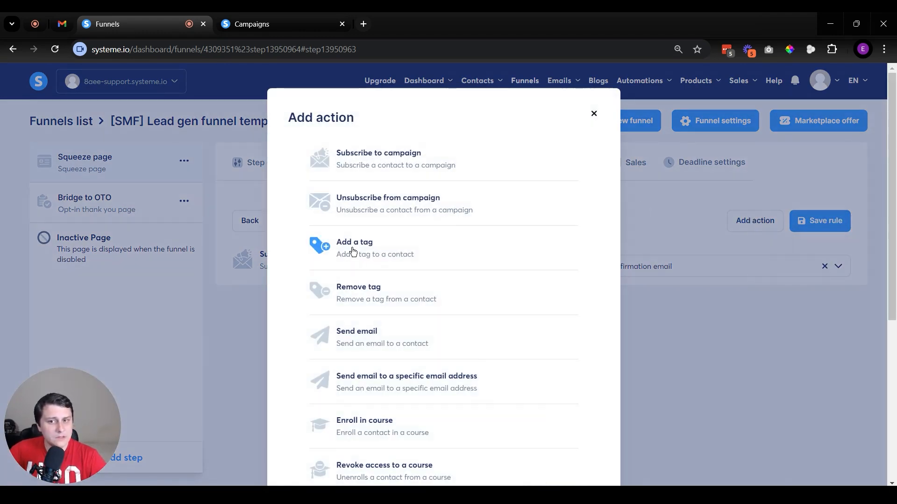
{"action": "left_click", "coordinate": [593, 114]}
{"action": "mouse_move", "coordinate": [498, 90]}
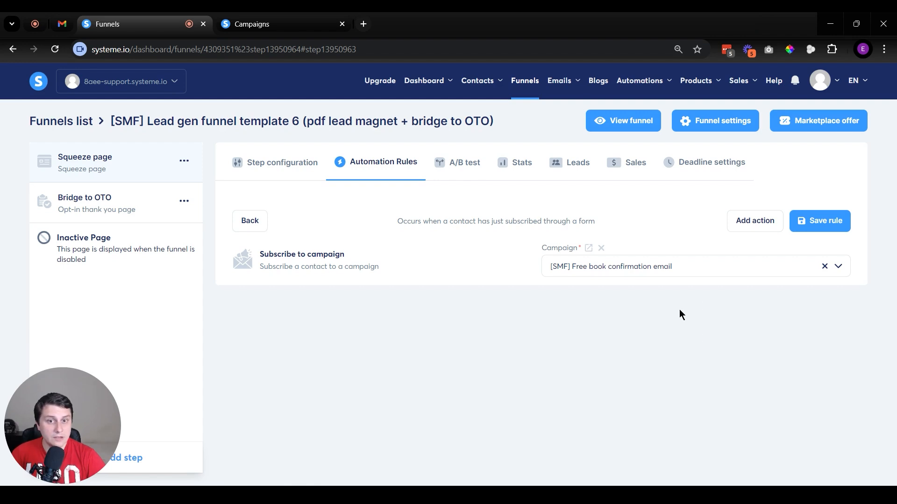
{"action": "left_click", "coordinate": [812, 226]}
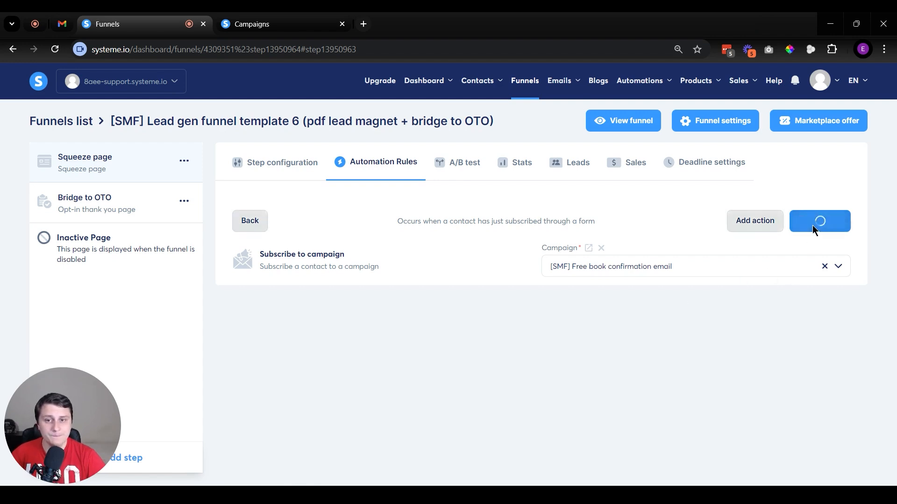
- Copy the Squeeze page's link from its step configuration, view the live page in a new browser tab and close that tab
{"action": "left_click", "coordinate": [280, 162]}
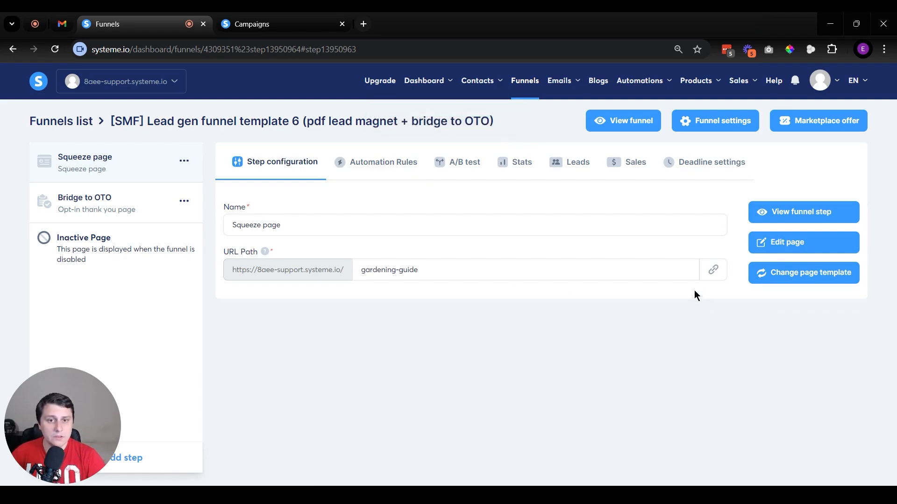
{"action": "left_click", "coordinate": [712, 270]}
{"action": "left_click", "coordinate": [363, 24]}
{"action": "key", "text": "ctrl+v"}
{"action": "key", "text": "Return"}
{"action": "scroll", "coordinate": [451, 326], "scroll_direction": "down", "scroll_amount": 2}
{"action": "scroll", "coordinate": [451, 326], "scroll_direction": "up", "scroll_amount": 2}
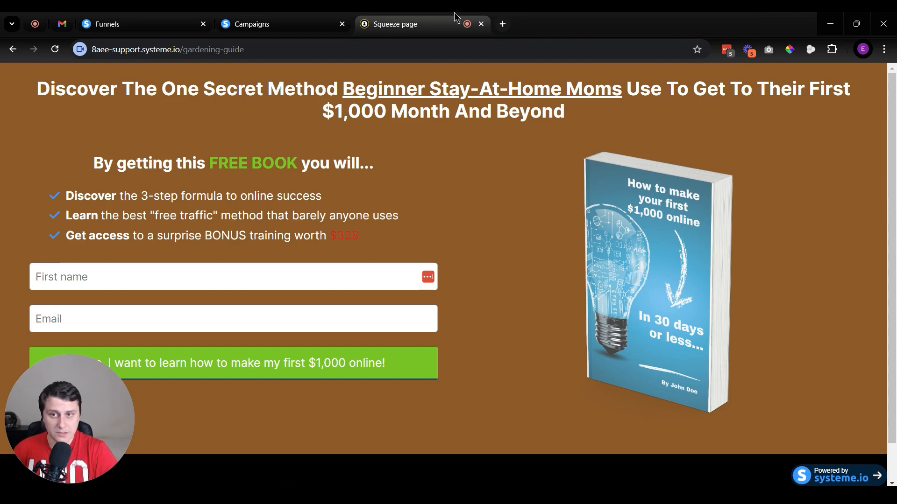
{"action": "middle_click", "coordinate": [469, 15]}
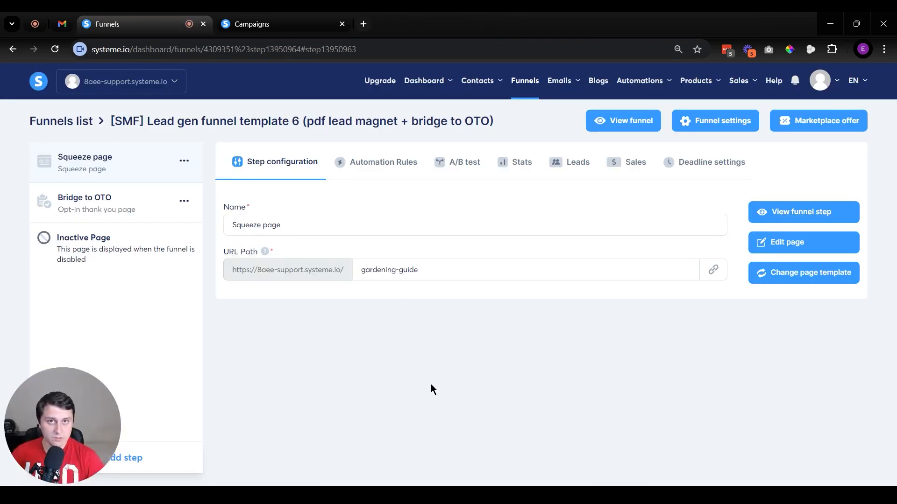